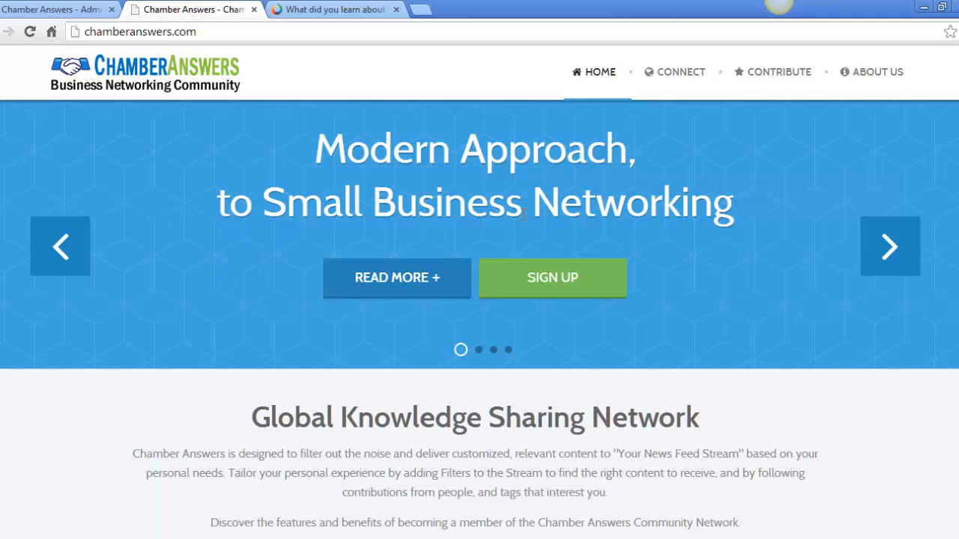
- View the public site's Connect page, then switch to the Joomla administration and open the EasySocial profile types
{"action": "left_click", "coordinate": [685, 84]}
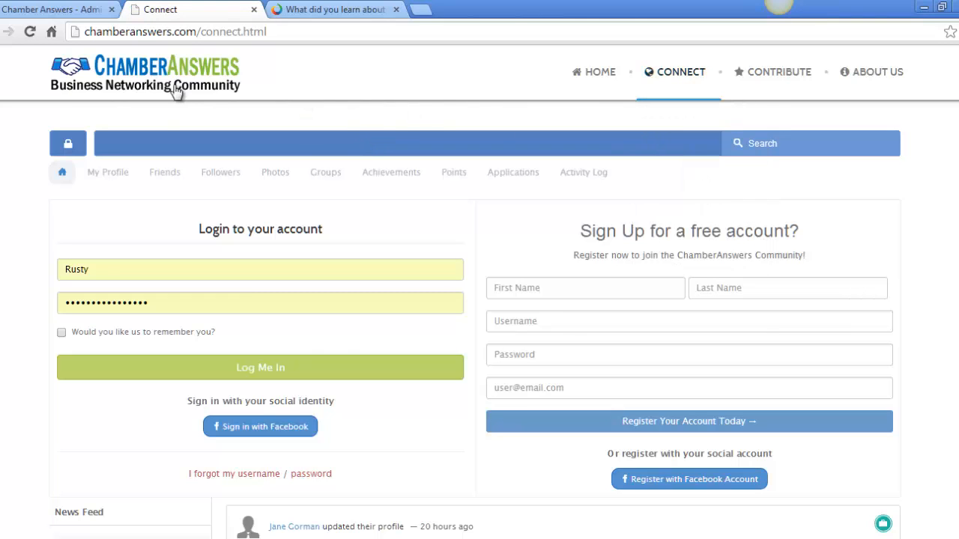
{"action": "left_click", "coordinate": [58, 15]}
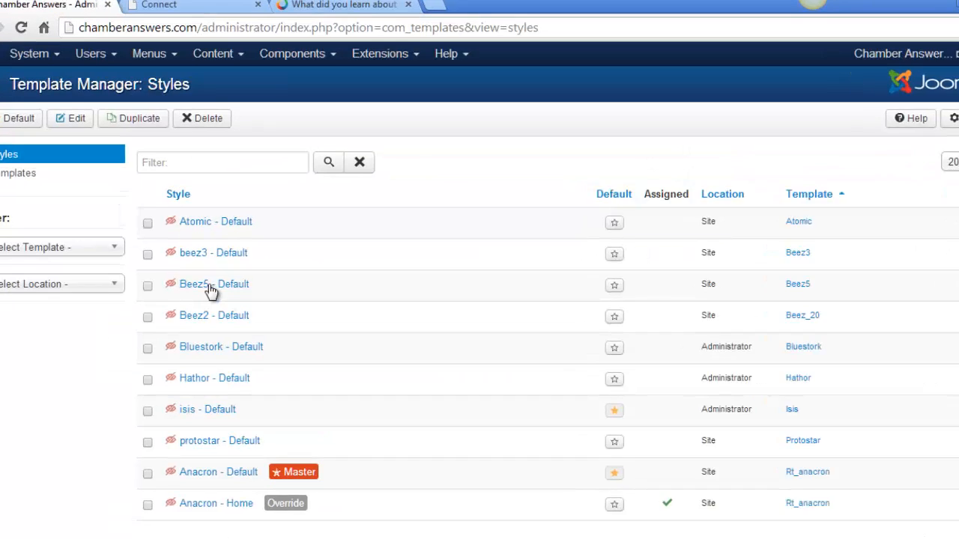
{"action": "left_click", "coordinate": [409, 30]}
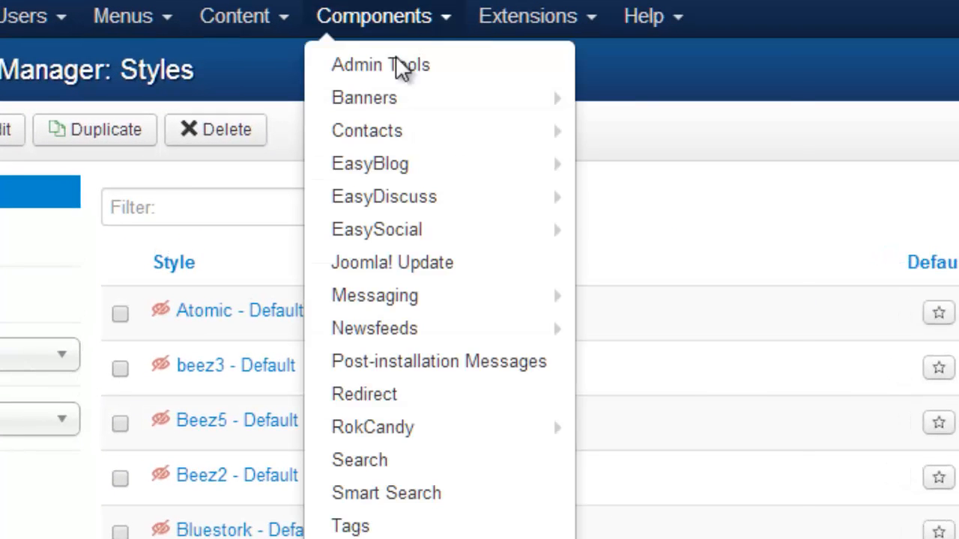
{"action": "mouse_move", "coordinate": [404, 233]}
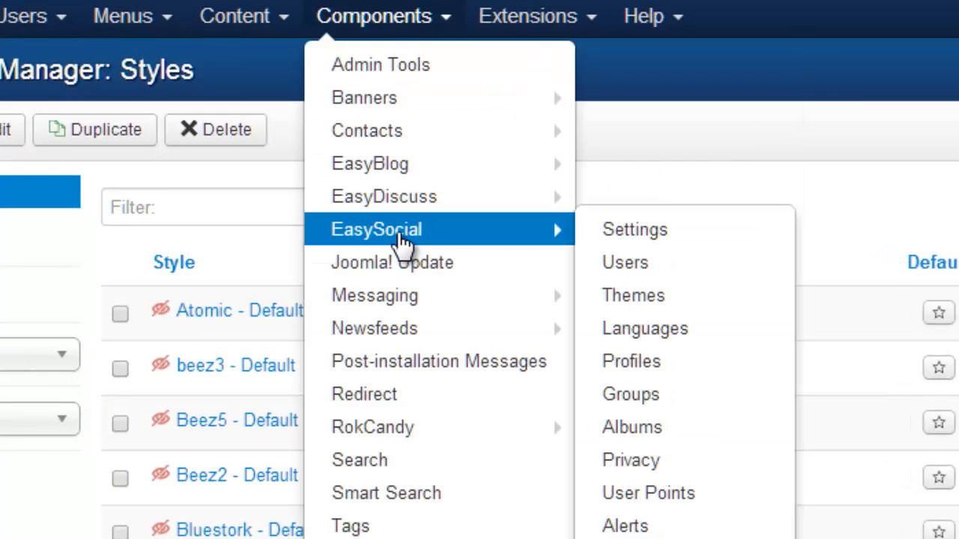
{"action": "left_click", "coordinate": [662, 375]}
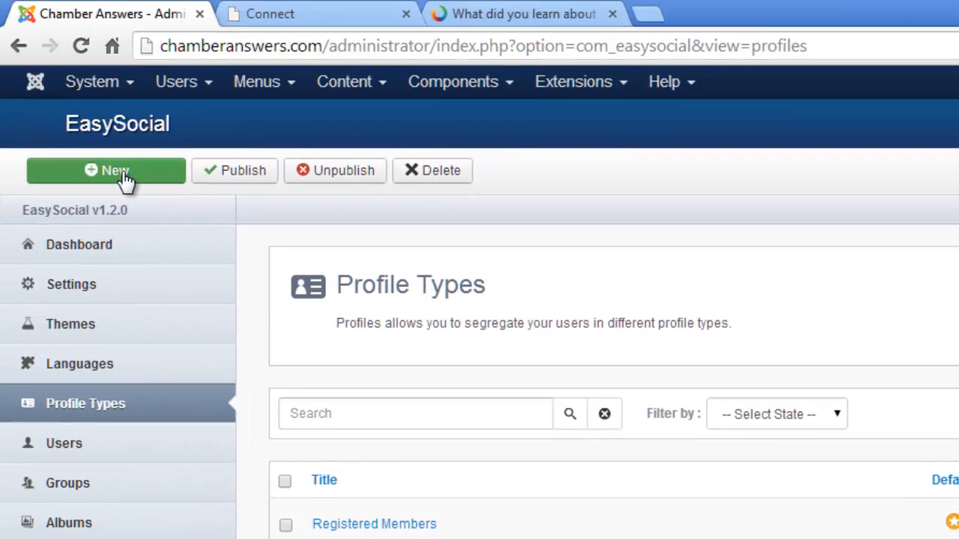
- Start a new EasySocial profile type and title it Bloggers
{"action": "left_click", "coordinate": [120, 172]}
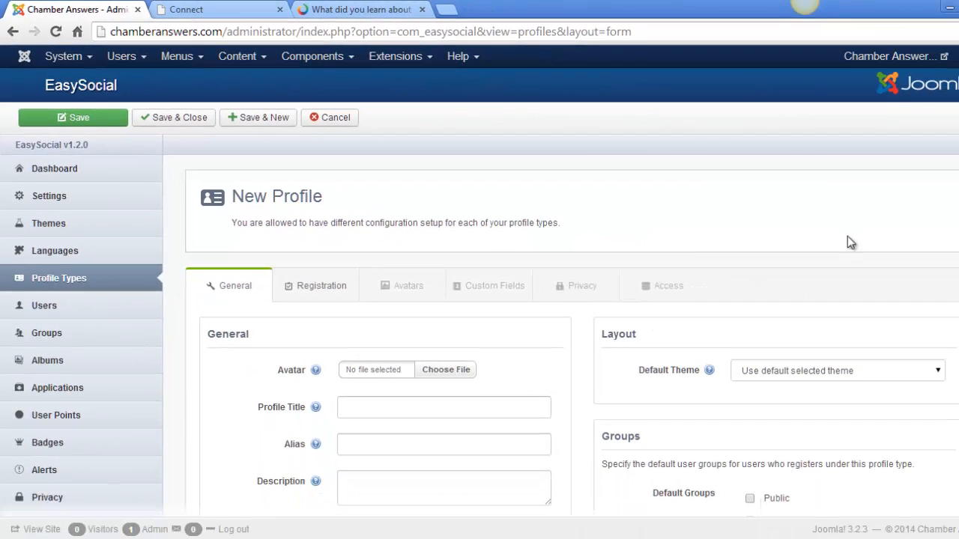
{"action": "scroll", "coordinate": [480, 292], "scroll_direction": "down", "scroll_amount": 2}
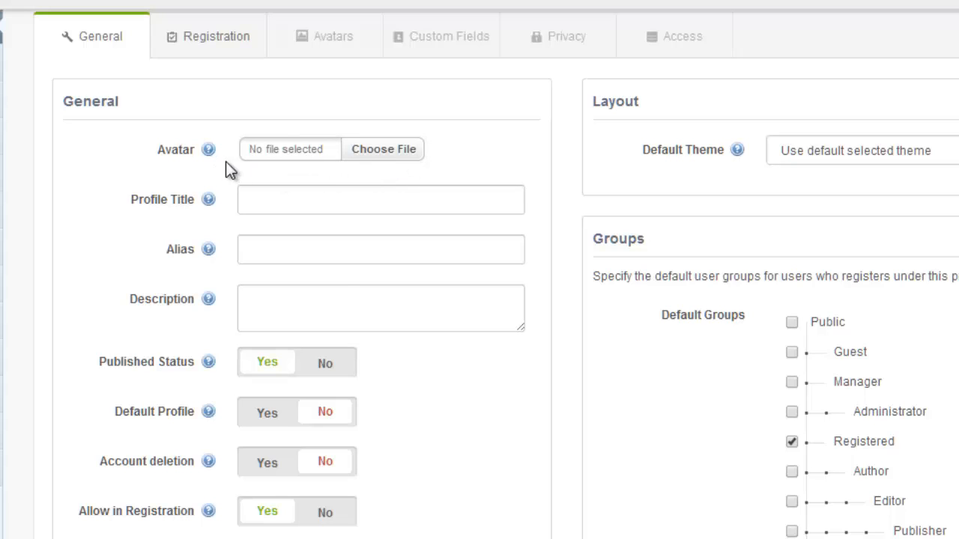
{"action": "left_click", "coordinate": [272, 200]}
{"action": "type", "text": "Blo"}
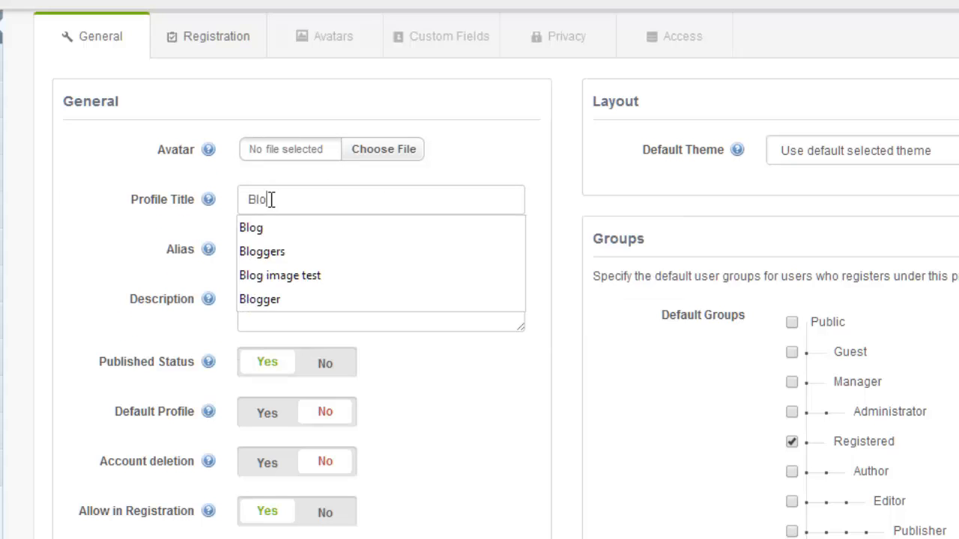
{"action": "type", "text": "ggers"}
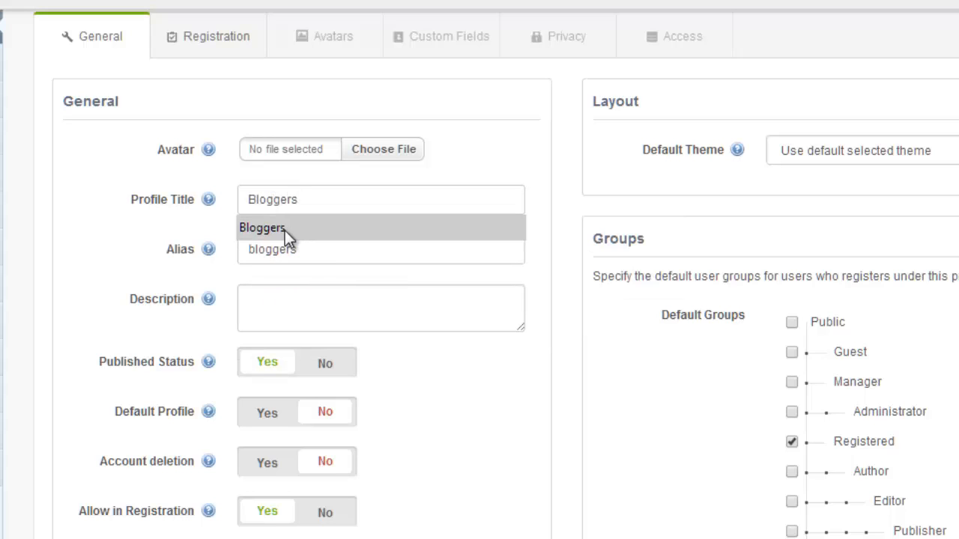
{"action": "left_click", "coordinate": [285, 230]}
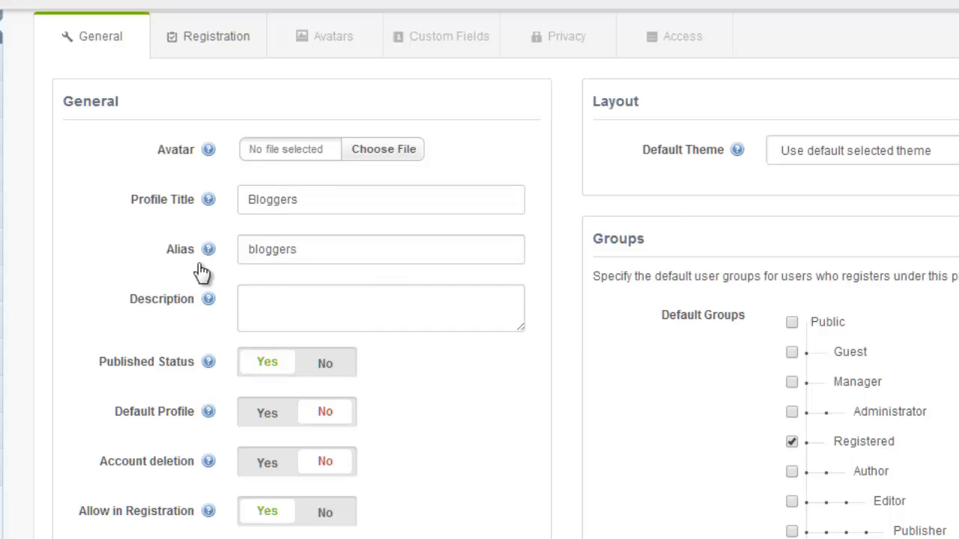
- Enter "Bloggers Profile Type for blogging members." as the profile type's description
{"action": "left_click", "coordinate": [287, 300]}
{"action": "type", "text": "Blog"}
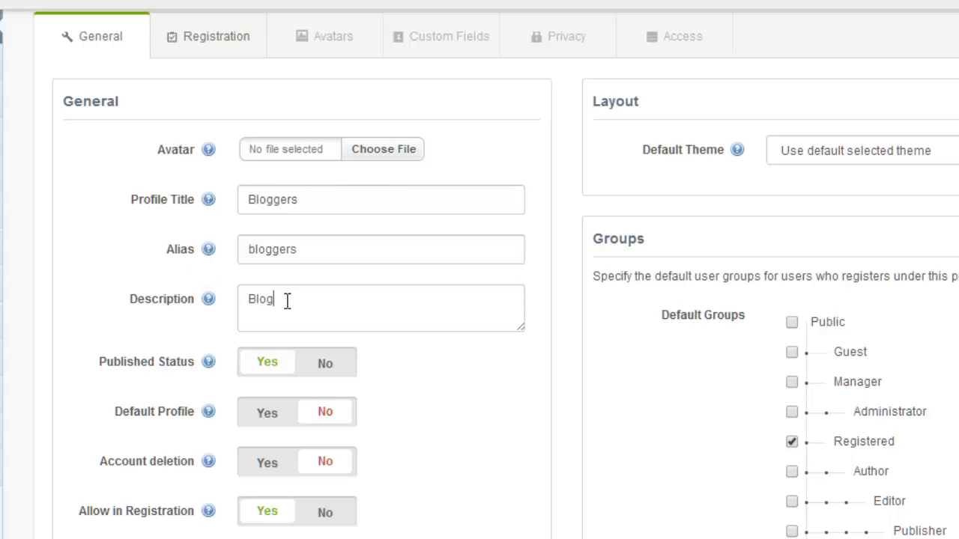
{"action": "type", "text": "gers Profile Type for blo"}
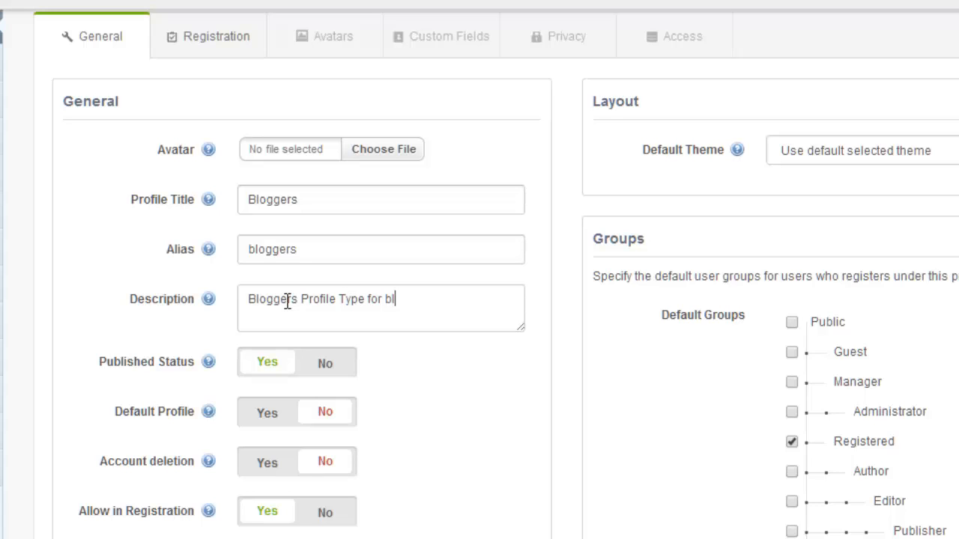
{"action": "type", "text": "gging members."}
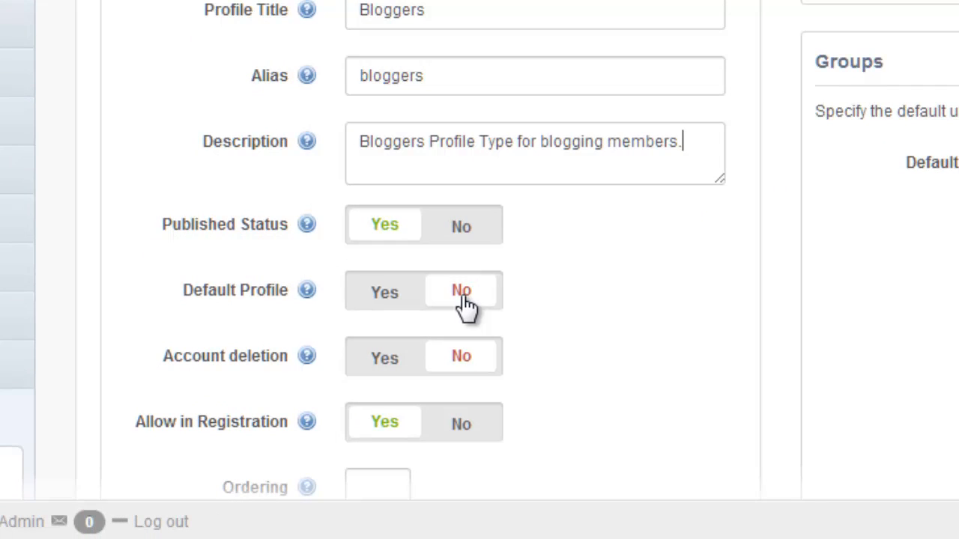
{"action": "scroll", "coordinate": [479, 270], "scroll_direction": "down", "scroll_amount": 1}
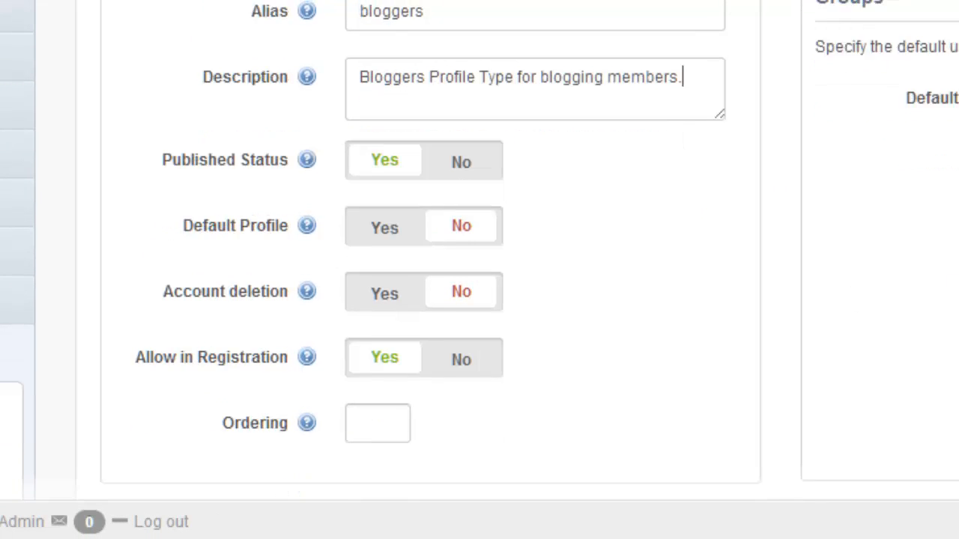
{"action": "scroll", "coordinate": [480, 269], "scroll_direction": "down", "scroll_amount": 1}
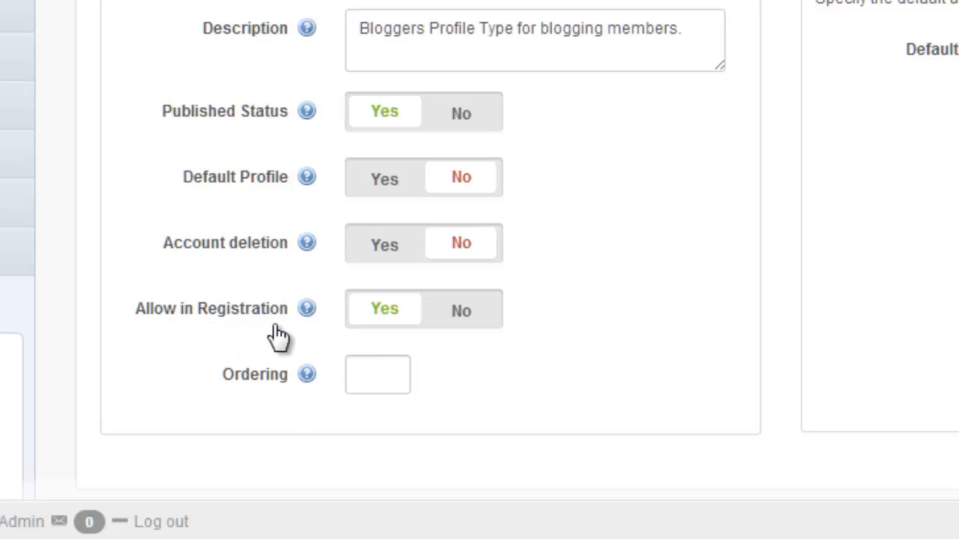
{"action": "mouse_move", "coordinate": [305, 313]}
{"action": "left_click", "coordinate": [368, 380]}
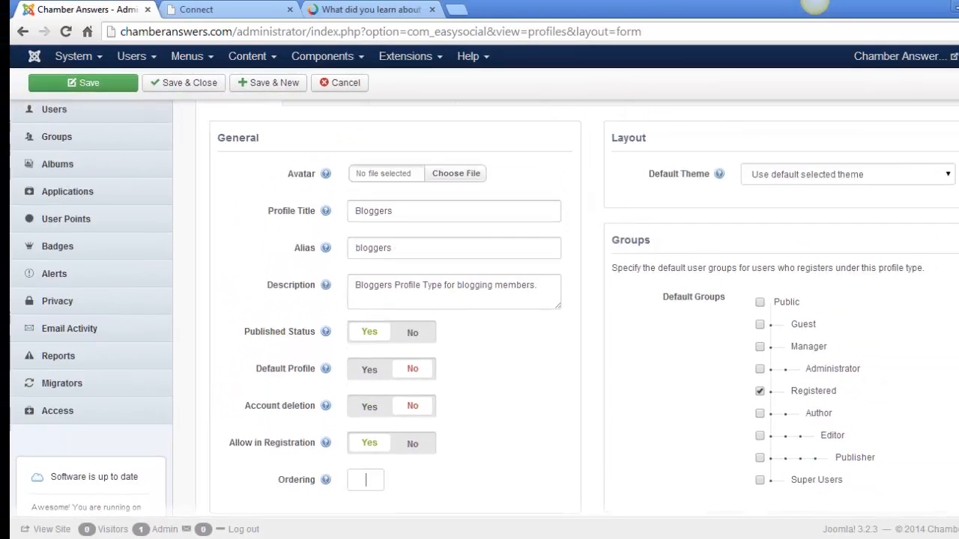
- Set the default theme of the new profile type to Frosty
{"action": "scroll", "coordinate": [484, 307], "scroll_direction": "up", "scroll_amount": 3}
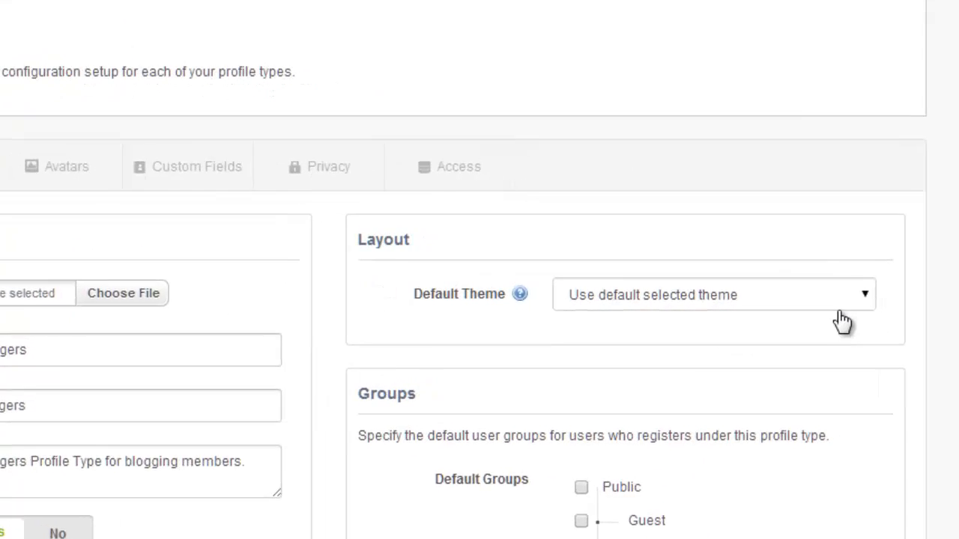
{"action": "left_click", "coordinate": [770, 288]}
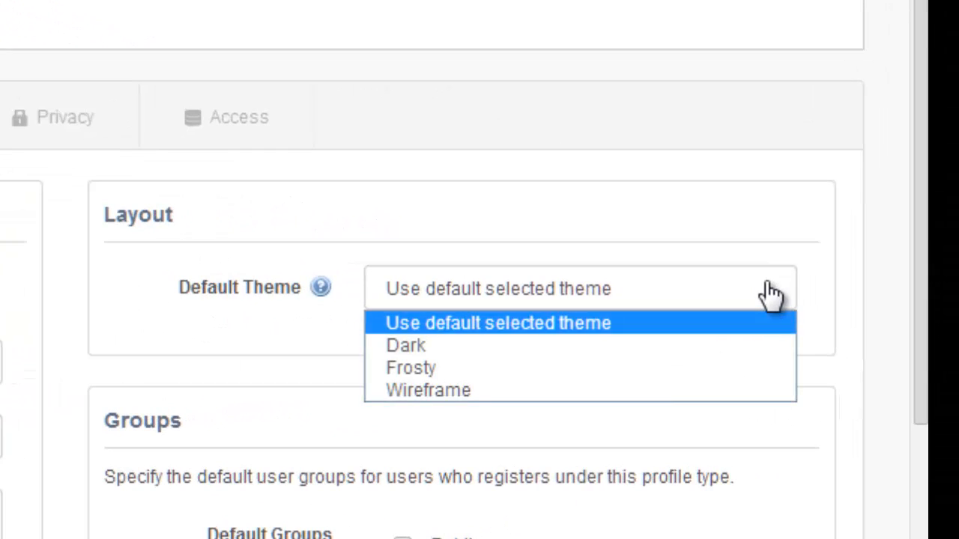
{"action": "left_click", "coordinate": [634, 367]}
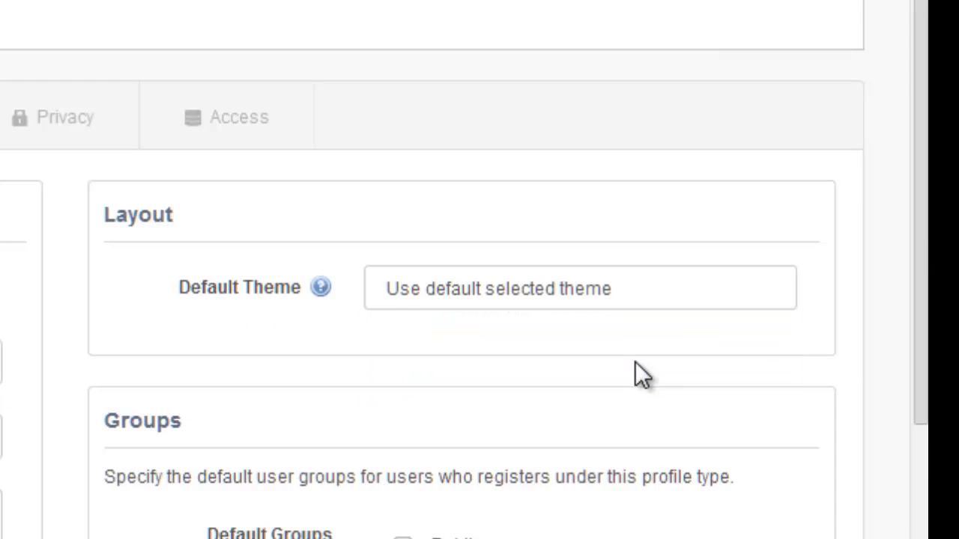
- Assign Registered and Publisher as the default user groups and save the new profile type
{"action": "scroll", "coordinate": [923, 268], "scroll_direction": "down", "scroll_amount": 1}
{"action": "scroll", "coordinate": [480, 300], "scroll_direction": "down", "scroll_amount": 5}
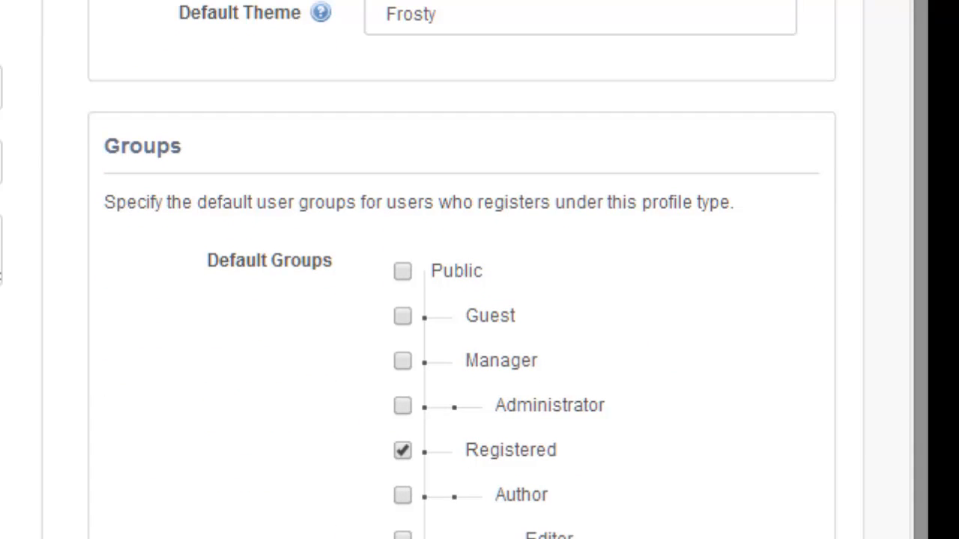
{"action": "left_click_drag", "start_coordinate": [921, 513], "coordinate": [922, 537]}
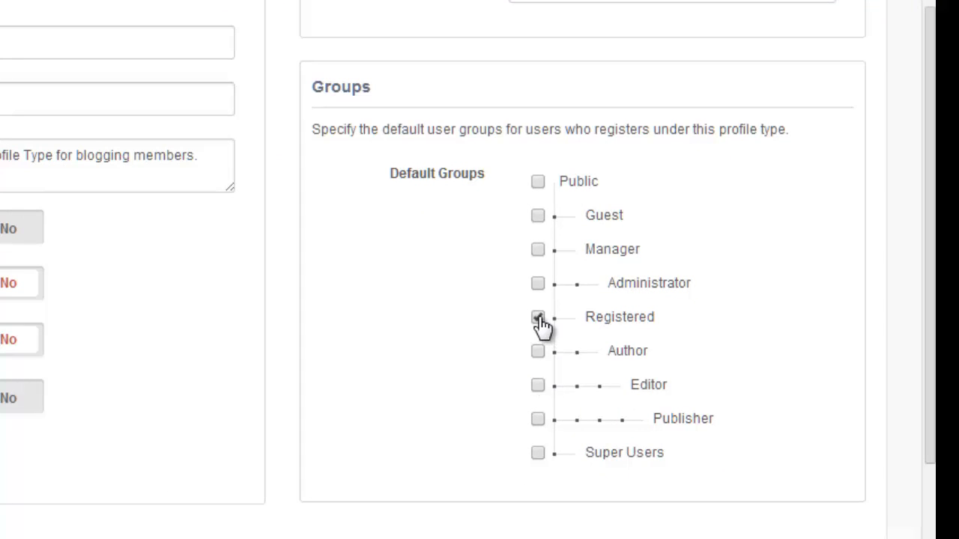
{"action": "left_click", "coordinate": [538, 419]}
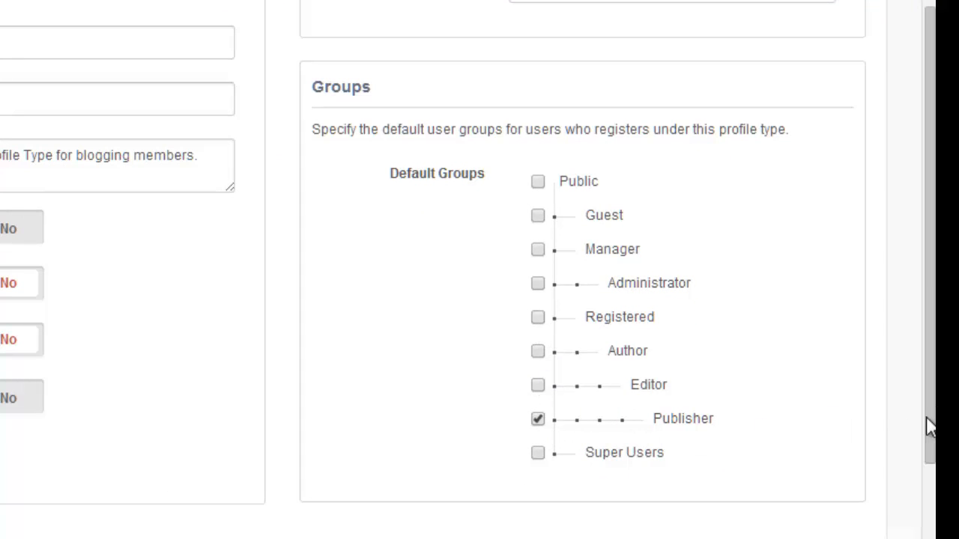
{"action": "left_click_drag", "start_coordinate": [927, 424], "coordinate": [929, 398]}
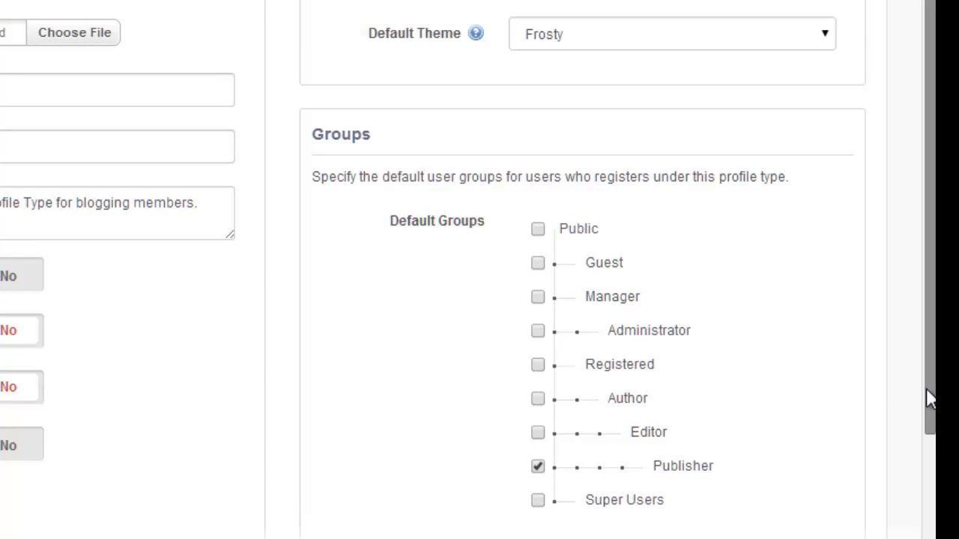
{"action": "left_click", "coordinate": [538, 367]}
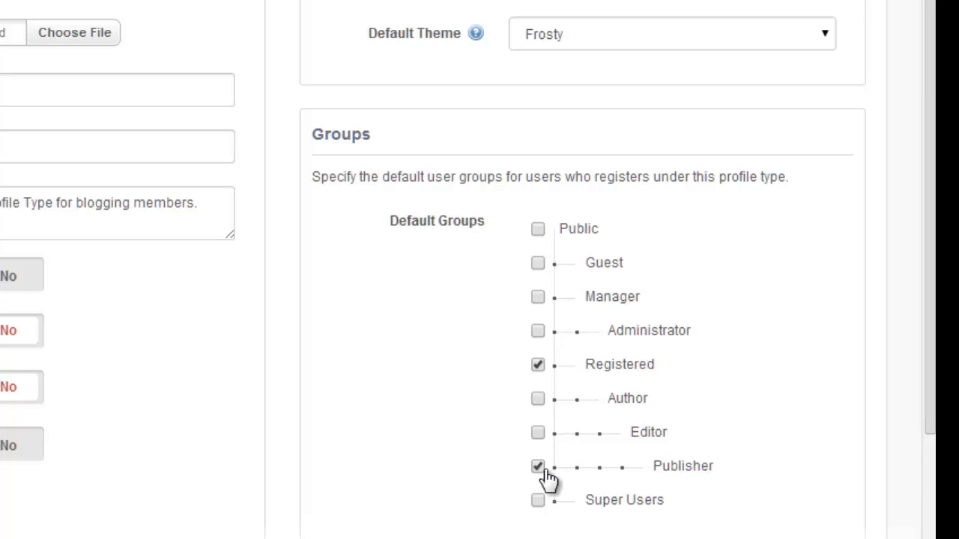
{"action": "left_click_drag", "start_coordinate": [929, 322], "coordinate": [929, 222]}
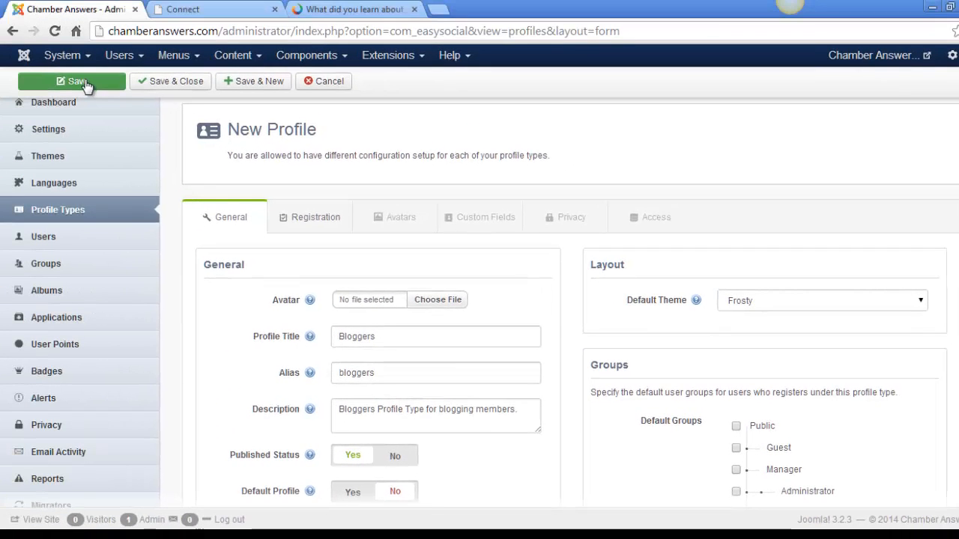
{"action": "left_click", "coordinate": [84, 82]}
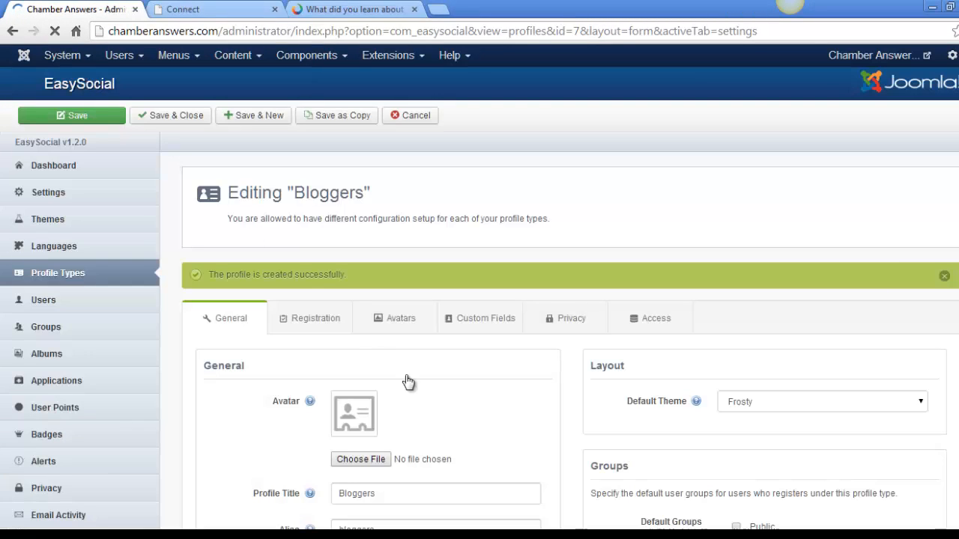
- Set the Bloggers profile's registration type to Normal Registration (Automatic Login) and save the profile
{"action": "scroll", "coordinate": [479, 298], "scroll_direction": "down", "scroll_amount": 1}
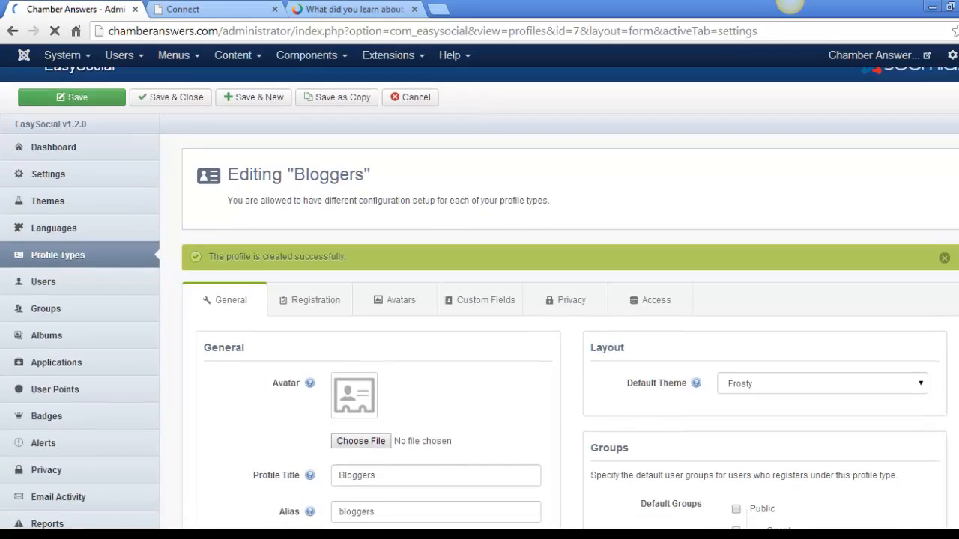
{"action": "scroll", "coordinate": [480, 298], "scroll_direction": "down", "scroll_amount": 4}
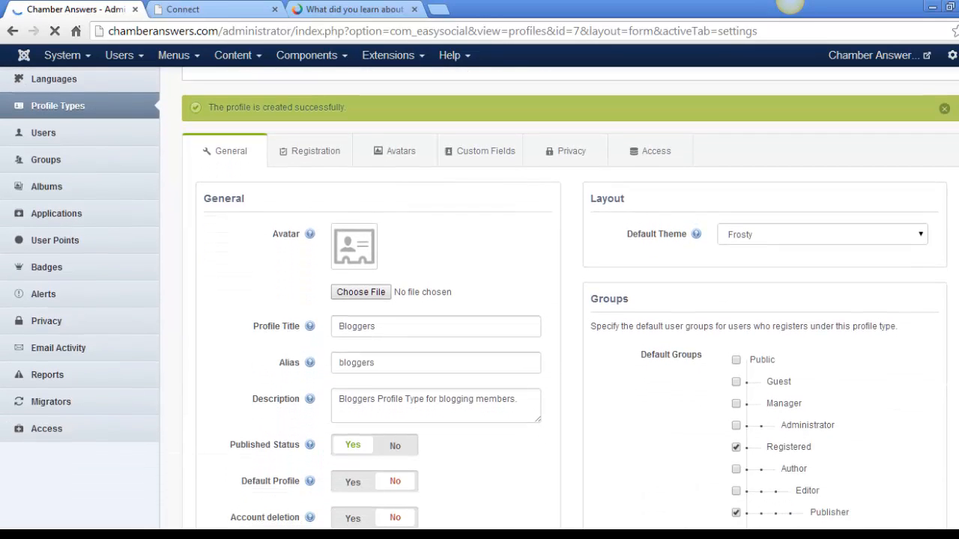
{"action": "scroll", "coordinate": [480, 299], "scroll_direction": "down", "scroll_amount": 1}
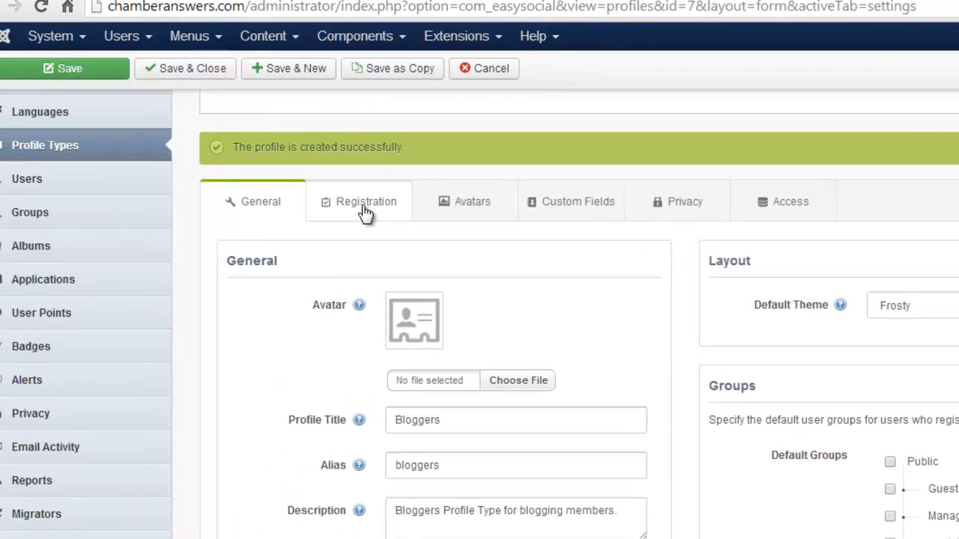
{"action": "left_click", "coordinate": [364, 212]}
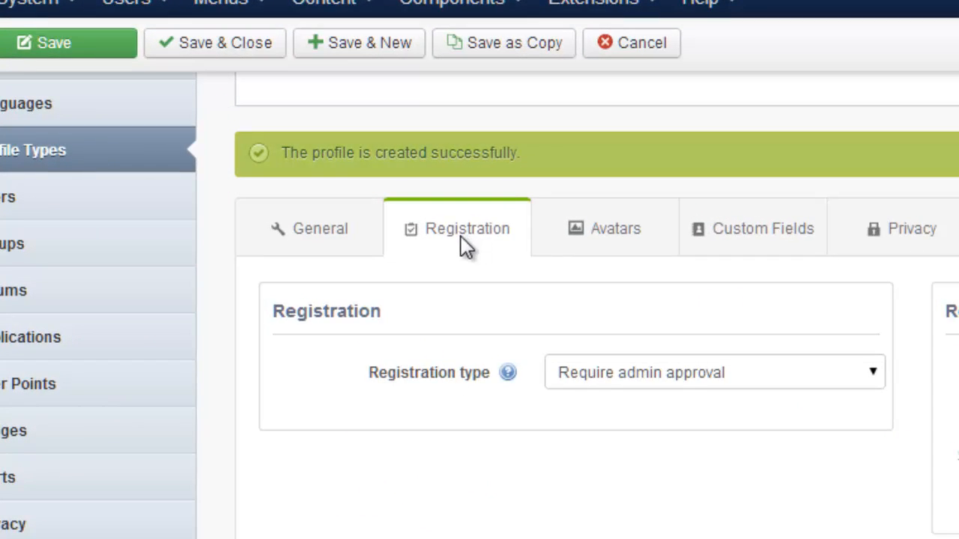
{"action": "left_click", "coordinate": [837, 380]}
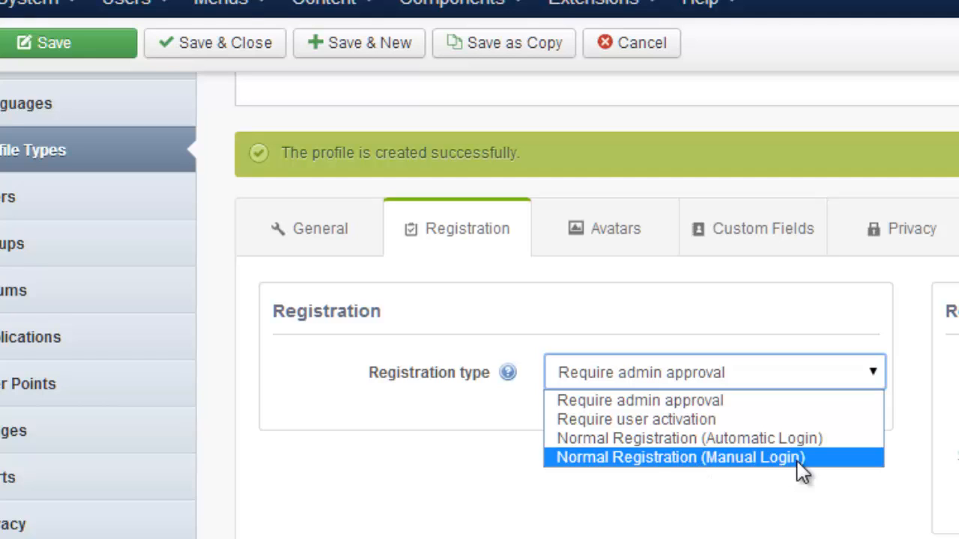
{"action": "left_click", "coordinate": [662, 442]}
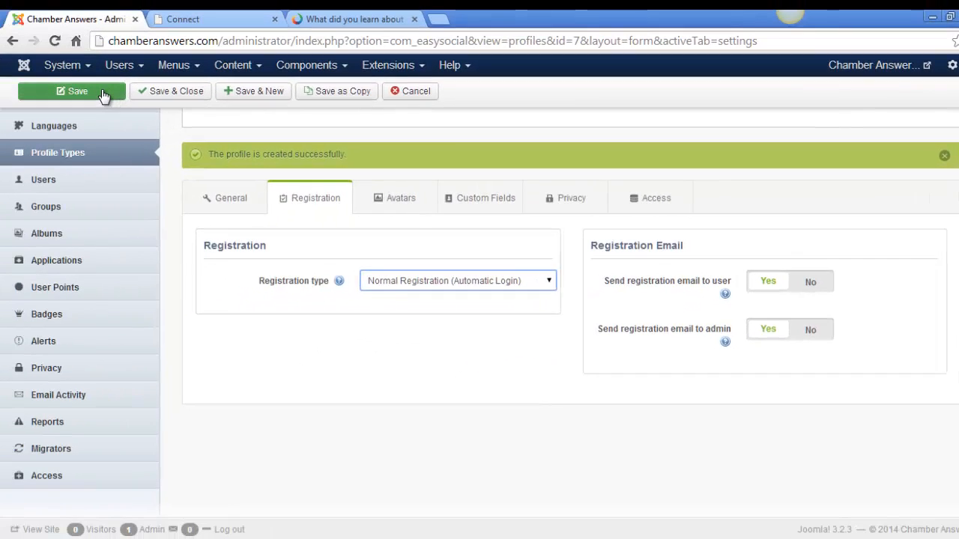
{"action": "left_click", "coordinate": [103, 95]}
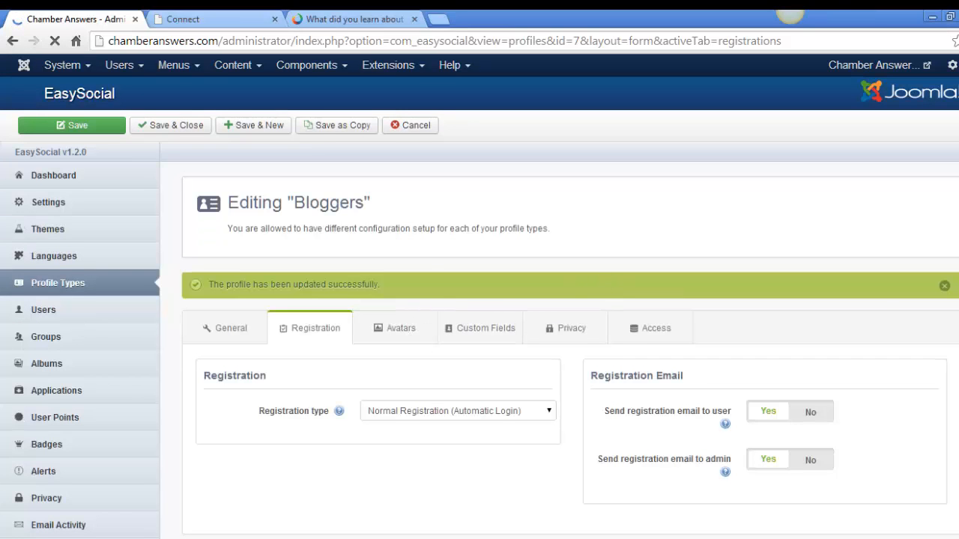
- Open the default avatar listings of the Bloggers profile type
{"action": "scroll", "coordinate": [400, 235], "scroll_direction": "down", "scroll_amount": 3}
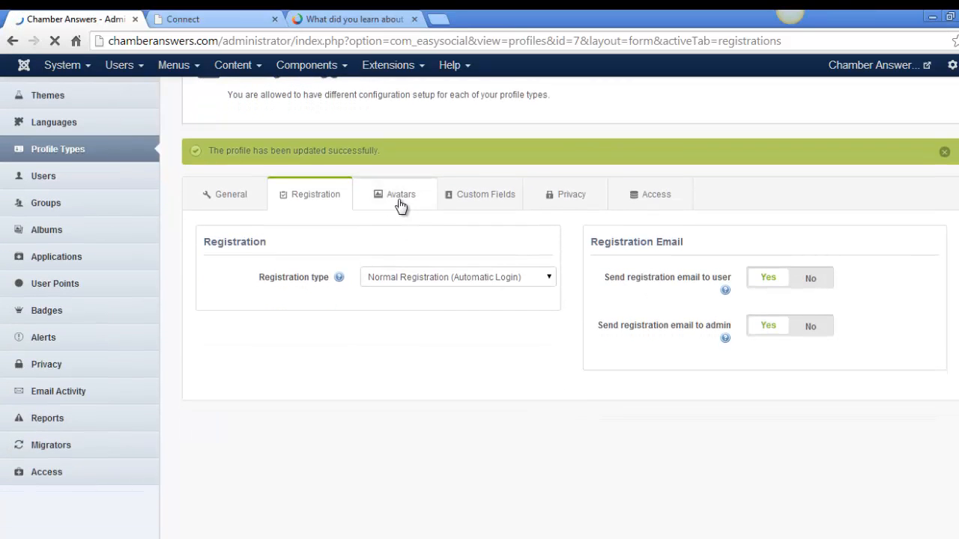
{"action": "left_click", "coordinate": [401, 207]}
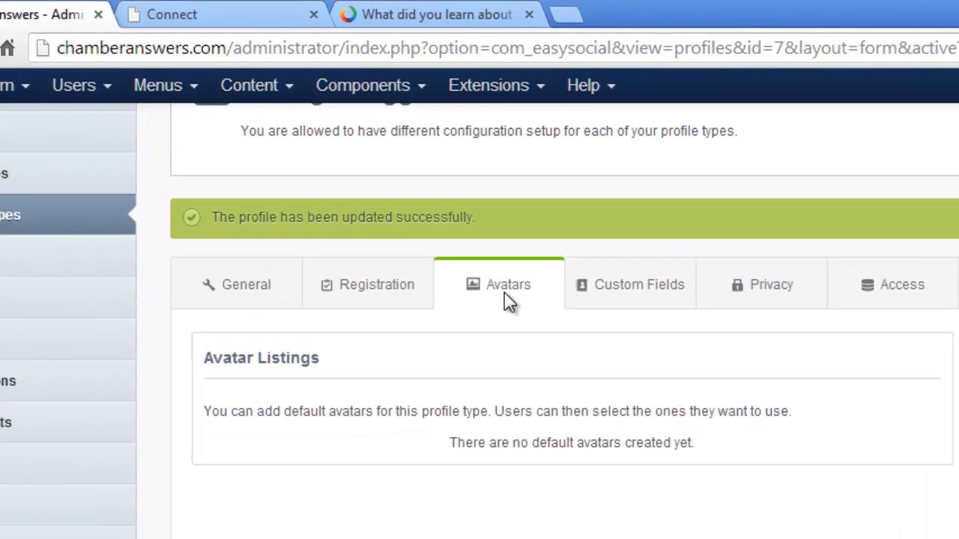
- In the Bloggers profile's privacy settings, set who can view my stories to Everyone
{"action": "scroll", "coordinate": [247, 311], "scroll_direction": "down", "scroll_amount": 1}
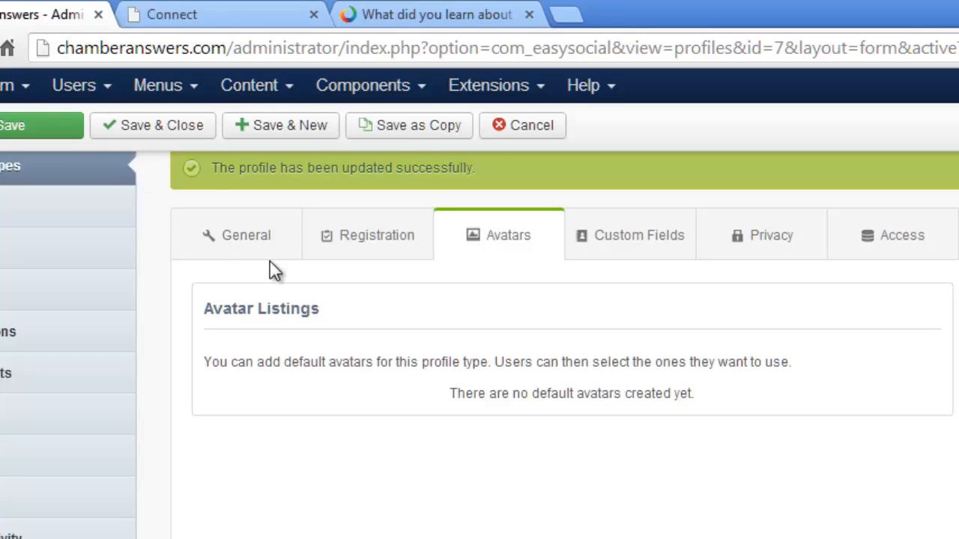
{"action": "scroll", "coordinate": [585, 353], "scroll_direction": "up", "scroll_amount": 2}
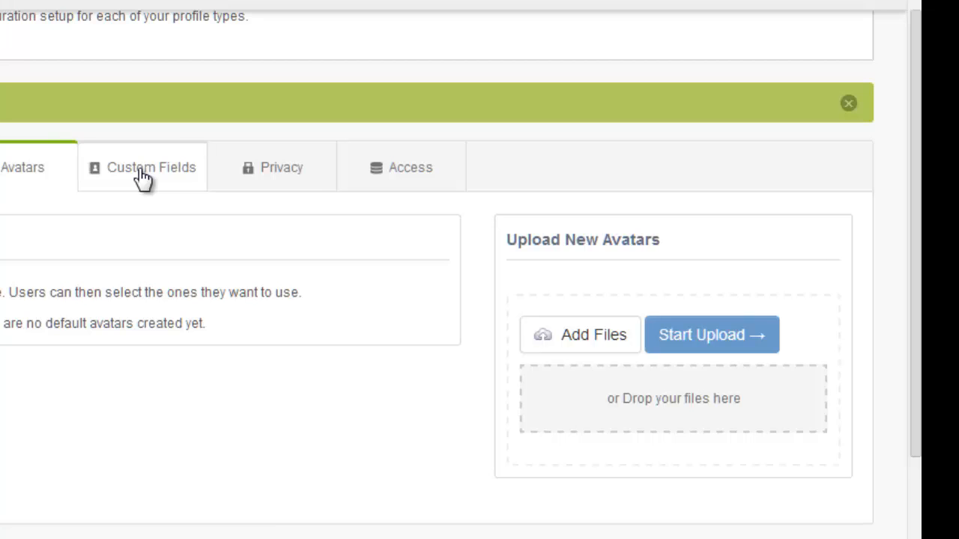
{"action": "left_click", "coordinate": [276, 184]}
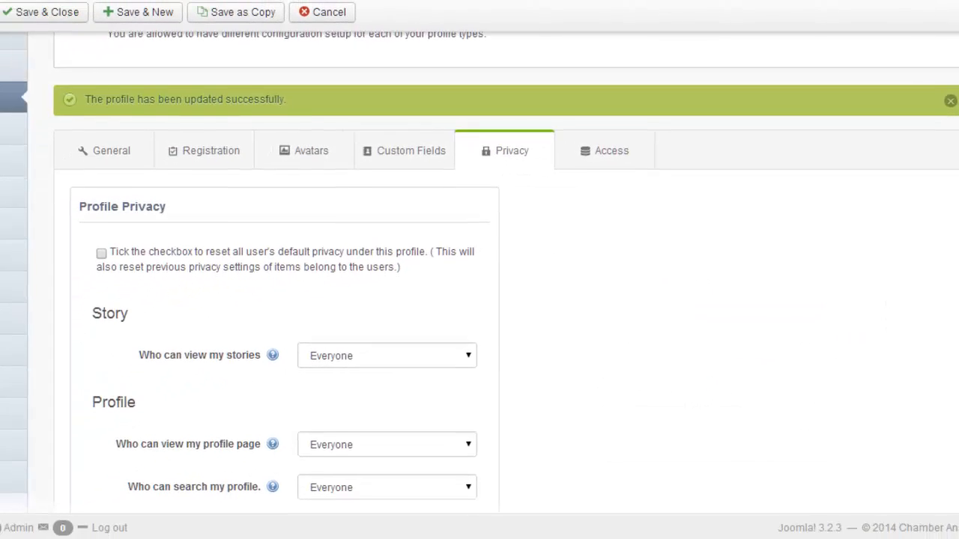
{"action": "scroll", "coordinate": [956, 254], "scroll_direction": "down", "scroll_amount": 3}
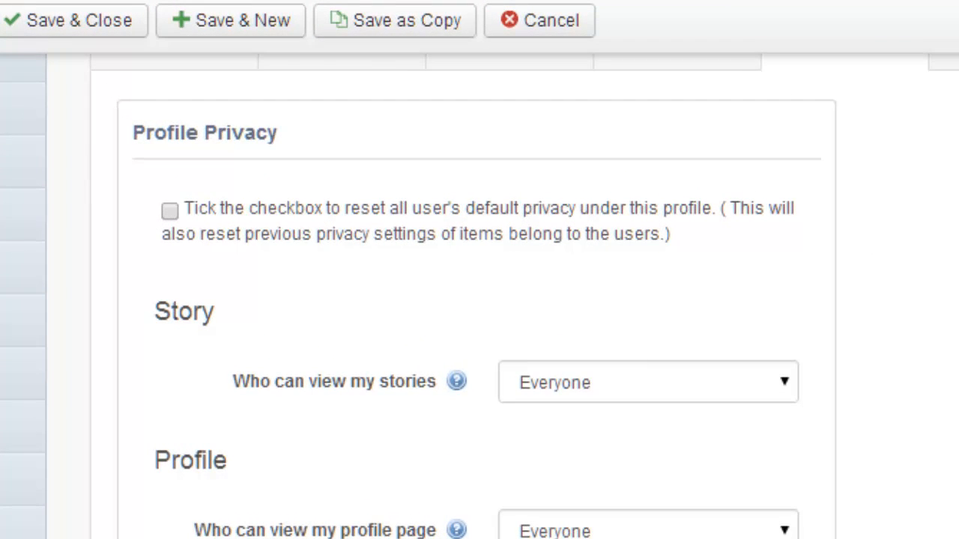
{"action": "scroll", "coordinate": [479, 296], "scroll_direction": "down", "scroll_amount": 3}
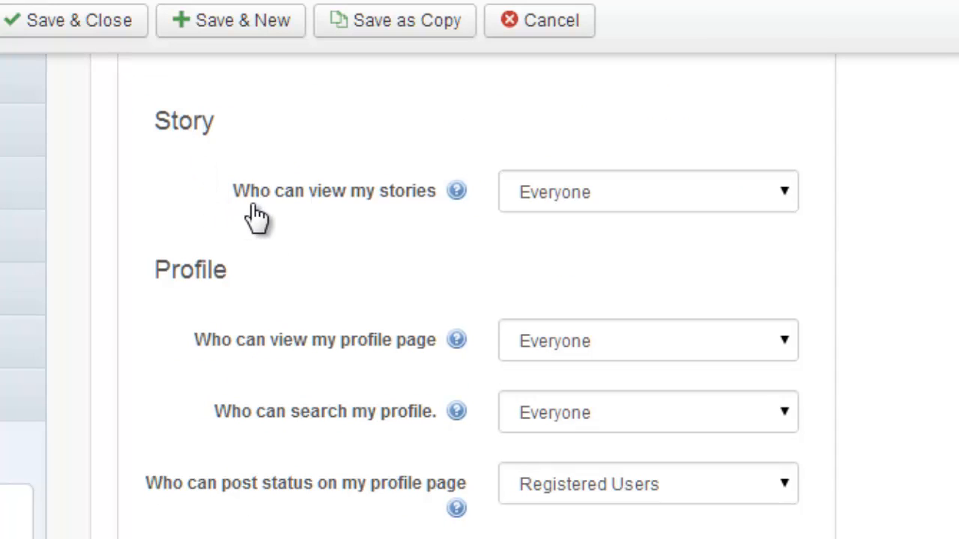
{"action": "left_click", "coordinate": [784, 196]}
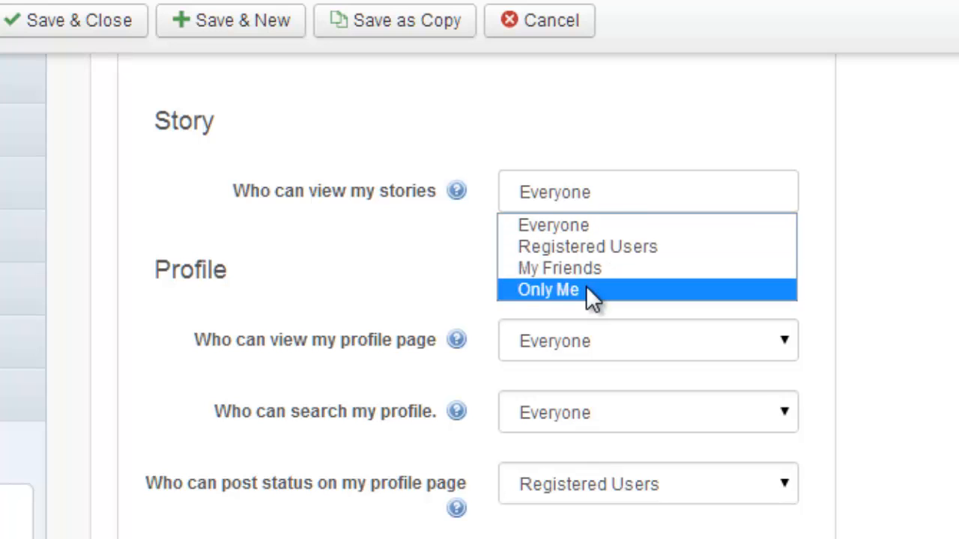
{"action": "left_click", "coordinate": [608, 228]}
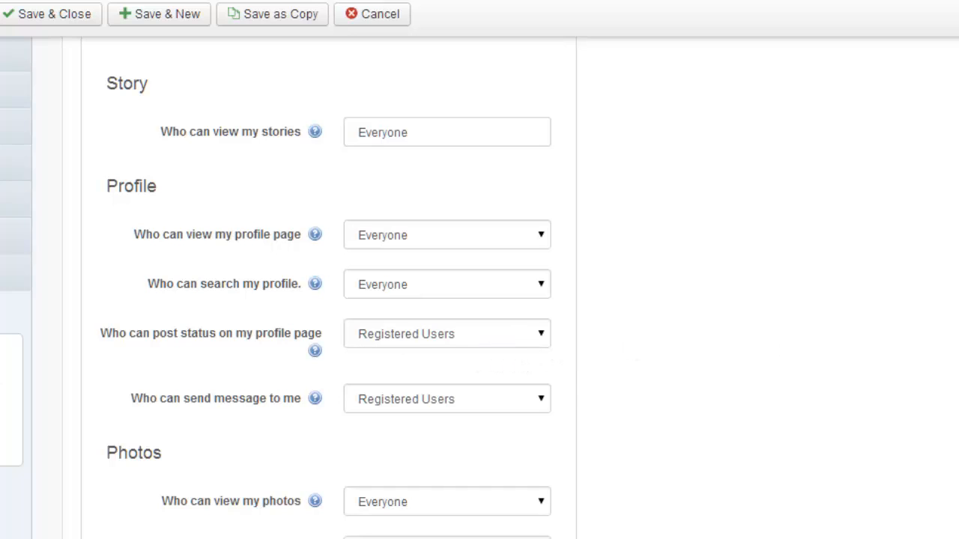
- Review the remaining default privacy rules for profile, photos, friends, followers, other items, albums and achievements
{"action": "scroll", "coordinate": [299, 300], "scroll_direction": "down", "scroll_amount": 2}
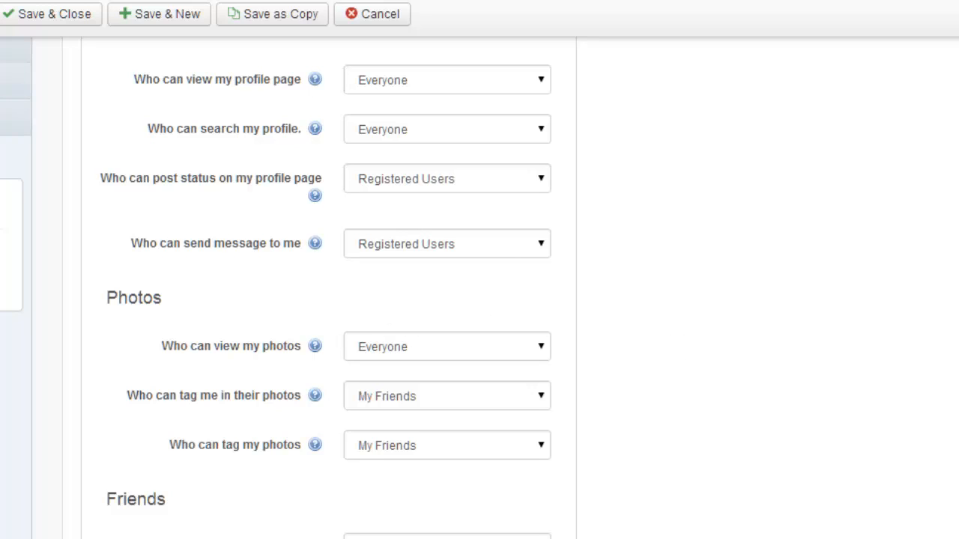
{"action": "scroll", "coordinate": [300, 300], "scroll_direction": "down", "scroll_amount": 3}
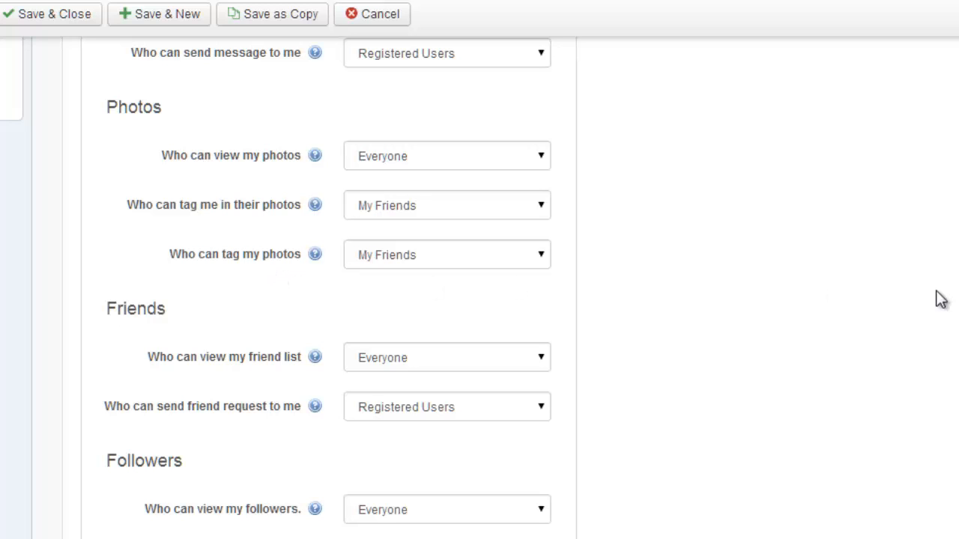
{"action": "scroll", "coordinate": [327, 287], "scroll_direction": "down", "scroll_amount": 2}
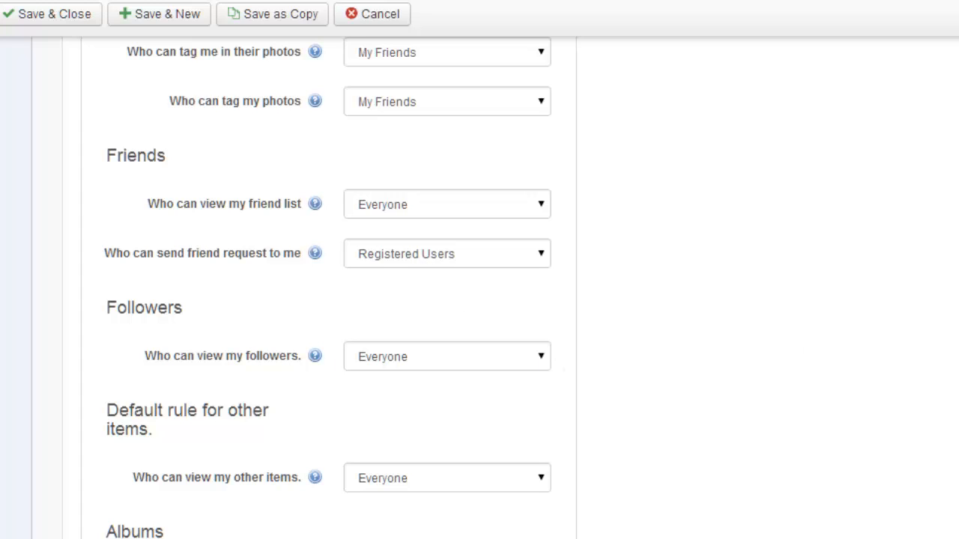
{"action": "scroll", "coordinate": [220, 338], "scroll_direction": "down", "scroll_amount": 2}
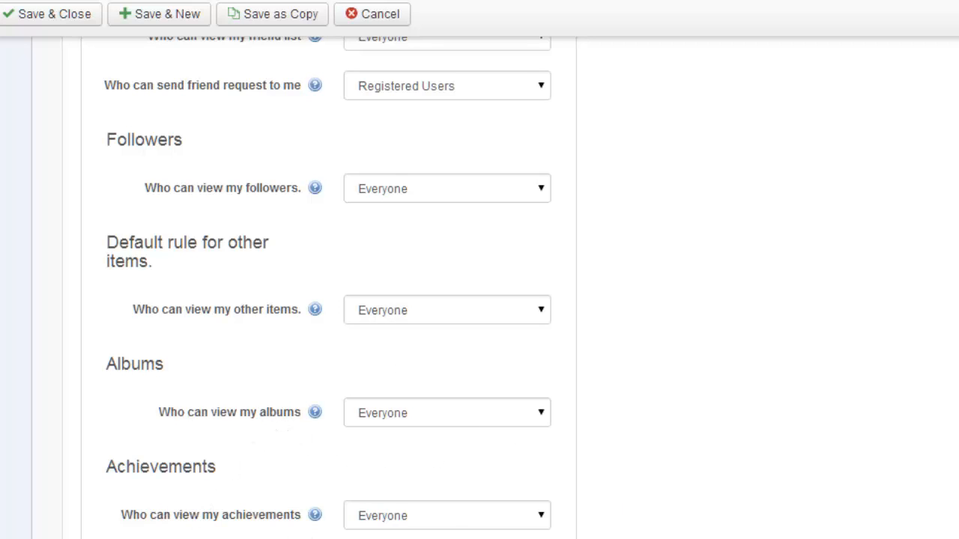
{"action": "scroll", "coordinate": [328, 288], "scroll_direction": "up", "scroll_amount": 10}
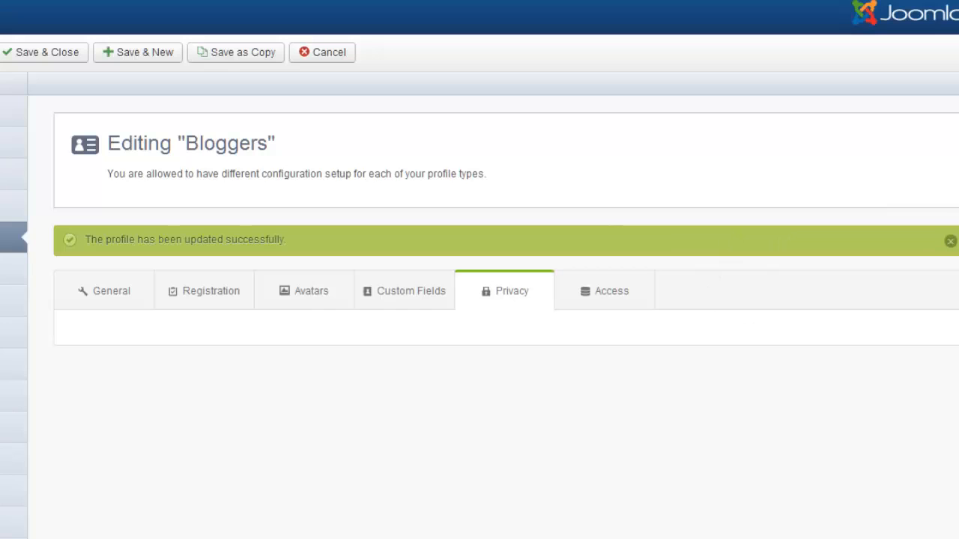
- In the profile's access rules for comments, set Edit Comments and Delete Comments to Yes and save the profile
{"action": "scroll", "coordinate": [479, 299], "scroll_direction": "down", "scroll_amount": 3}
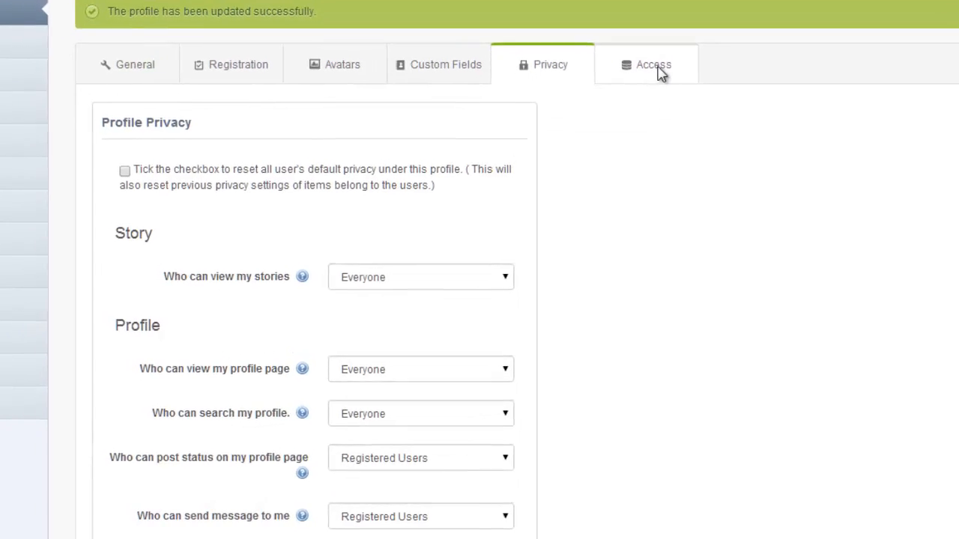
{"action": "left_click", "coordinate": [661, 71]}
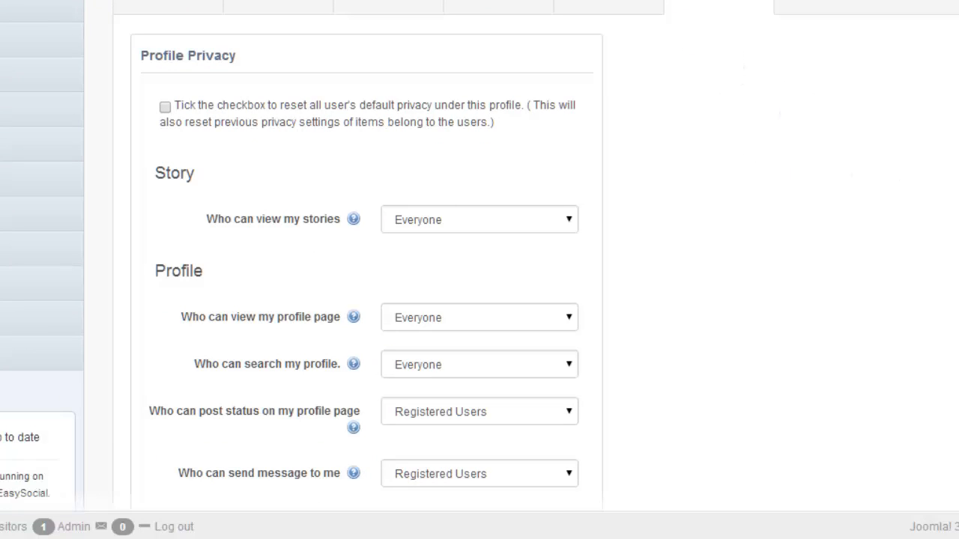
{"action": "scroll", "coordinate": [480, 255], "scroll_direction": "up", "scroll_amount": 2}
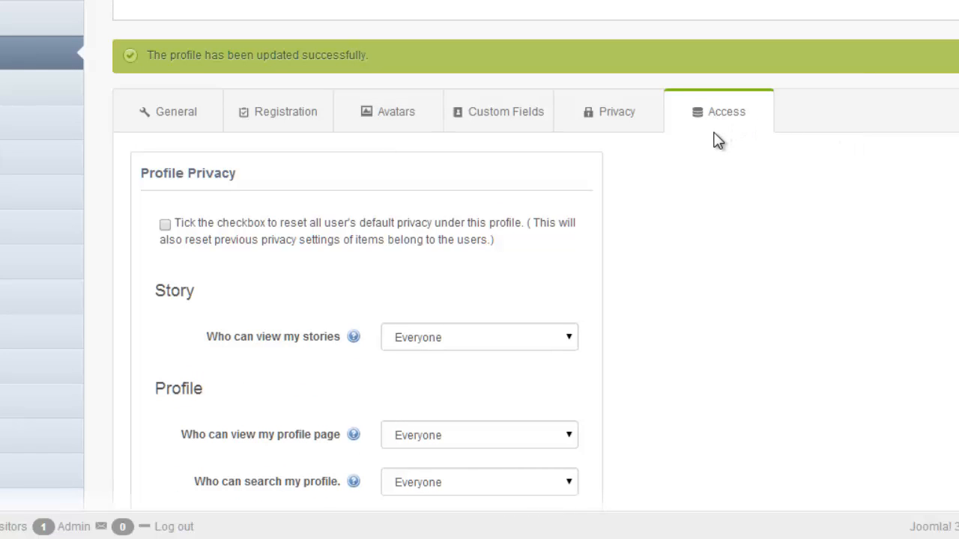
{"action": "left_click", "coordinate": [629, 122]}
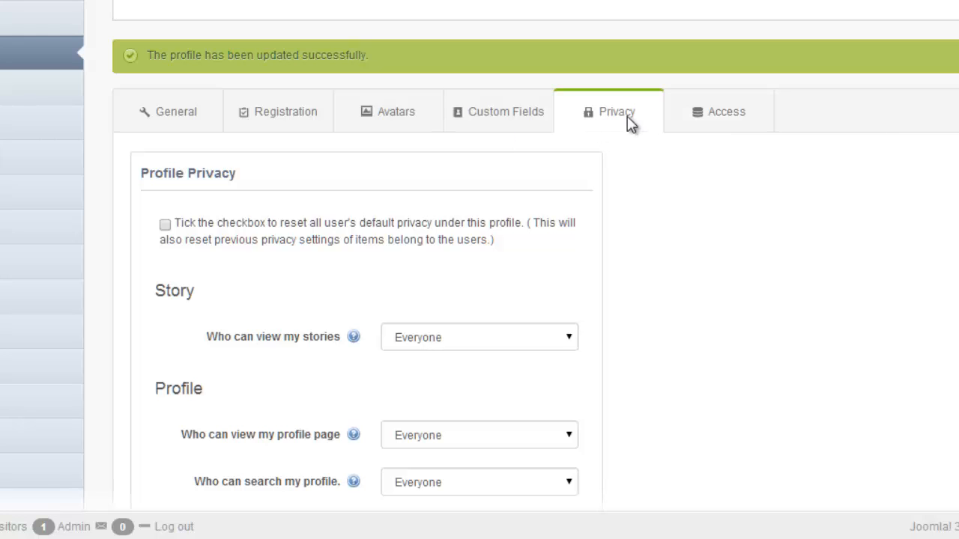
{"action": "left_click", "coordinate": [716, 127]}
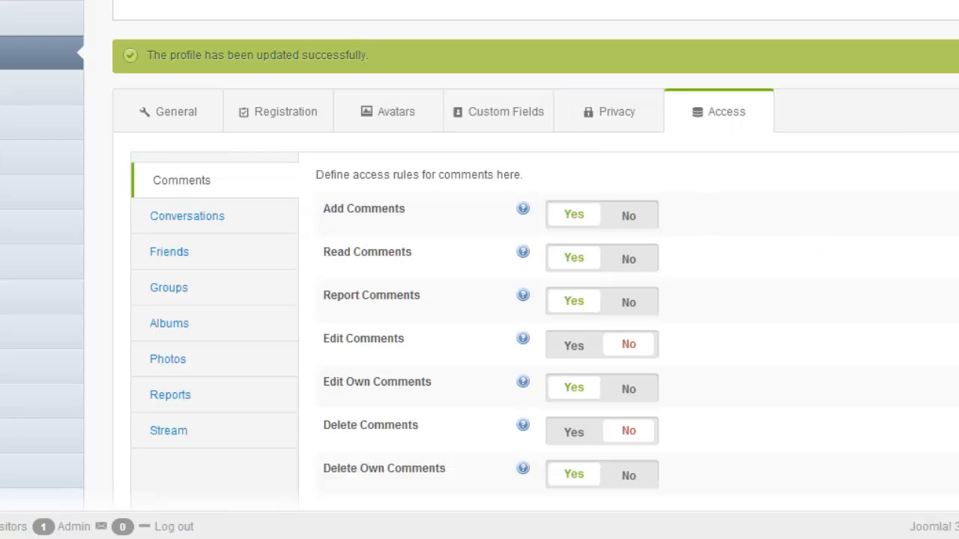
{"action": "scroll", "coordinate": [525, 300], "scroll_direction": "down", "scroll_amount": 3}
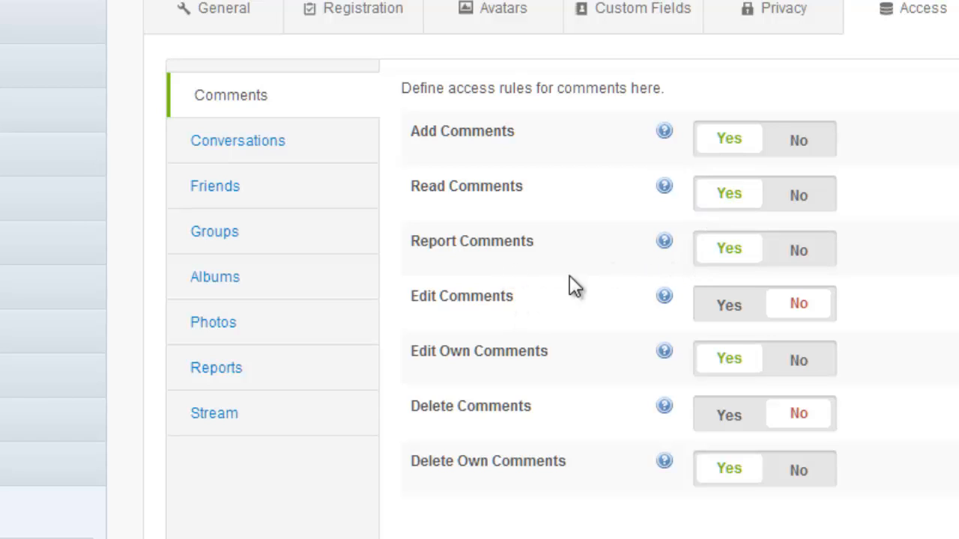
{"action": "left_click", "coordinate": [726, 310]}
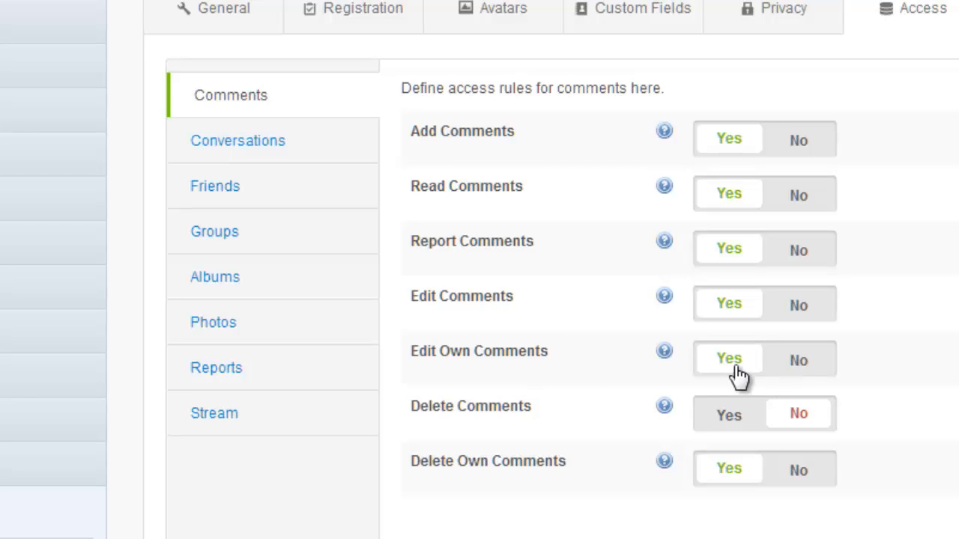
{"action": "left_click", "coordinate": [728, 417]}
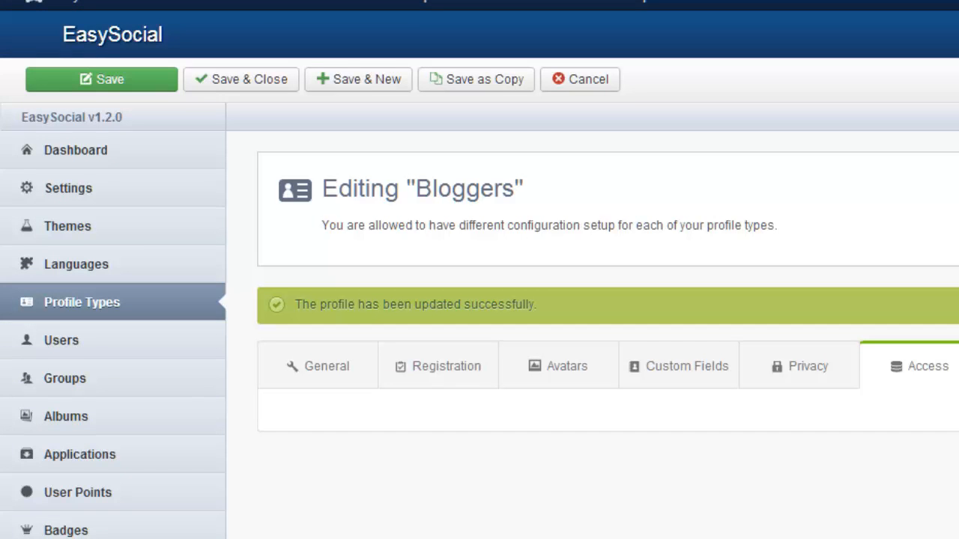
- In the access rules for friends, set the Friends List value to 5 and save the profile
{"action": "scroll", "coordinate": [337, 319], "scroll_direction": "down", "scroll_amount": 3}
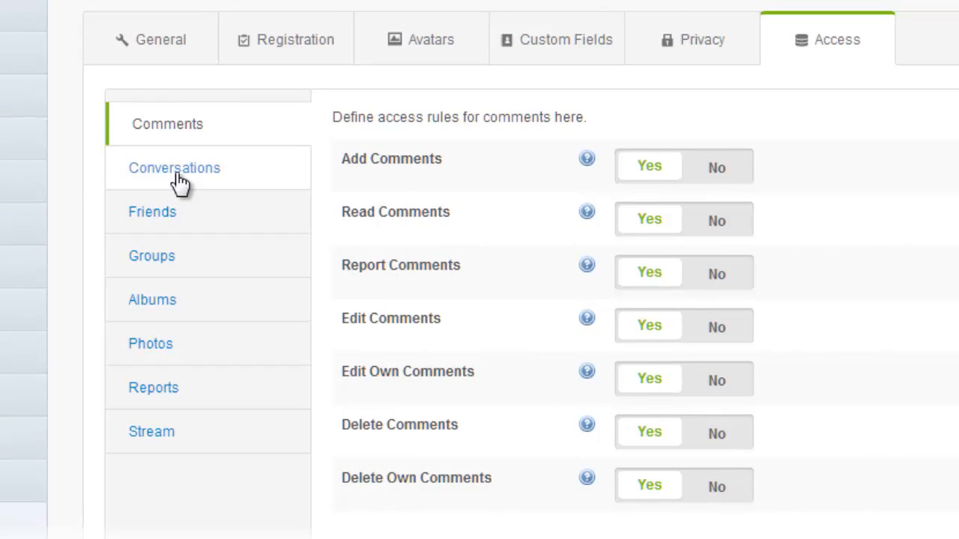
{"action": "left_click", "coordinate": [185, 222]}
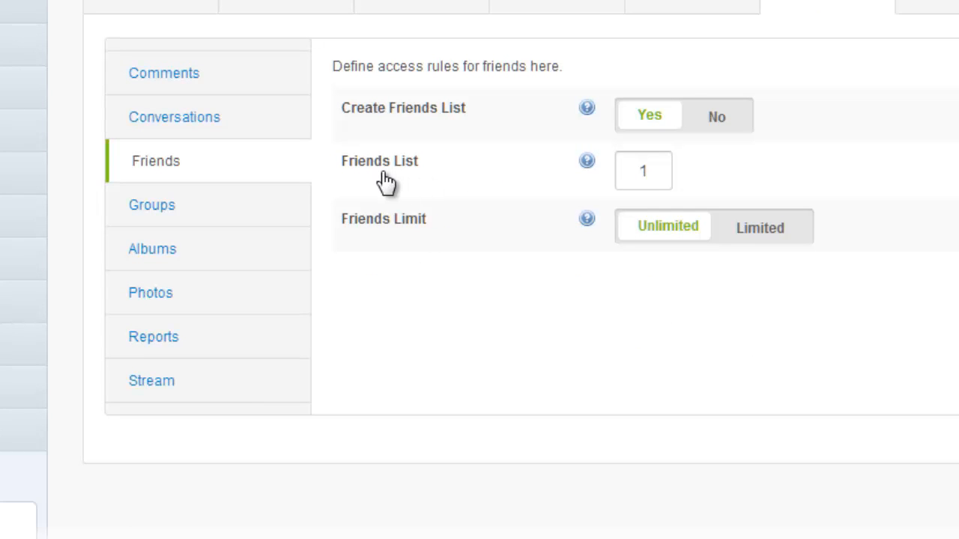
{"action": "double_click", "coordinate": [642, 170]}
{"action": "type", "text": "4"}
{"action": "key", "text": "Tab"}
{"action": "double_click", "coordinate": [644, 171]}
{"action": "type", "text": "5"}
{"action": "left_click", "coordinate": [755, 334]}
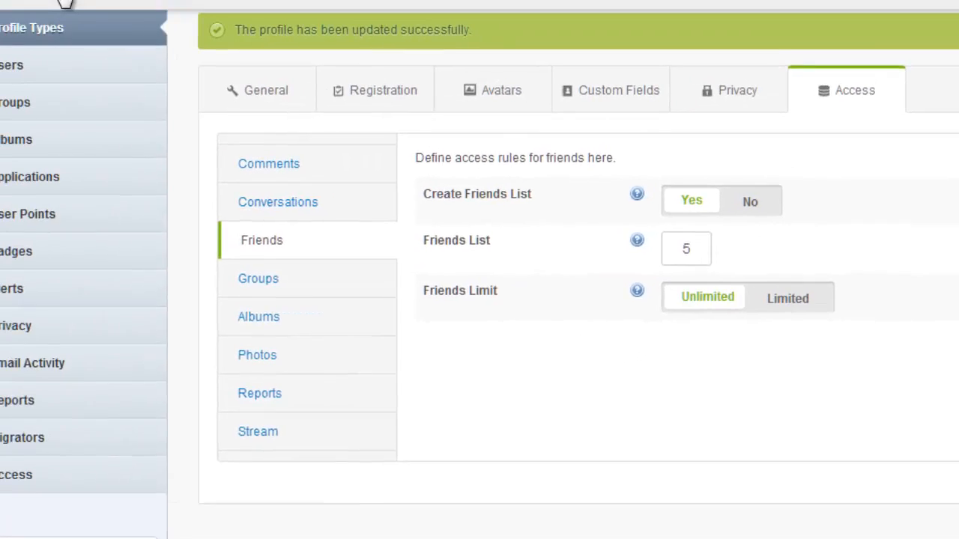
{"action": "left_click", "coordinate": [140, 57]}
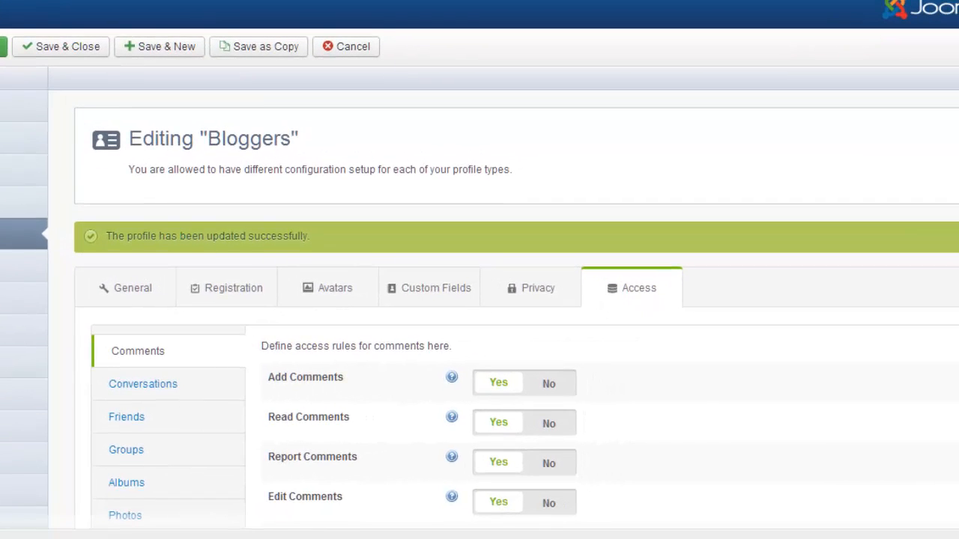
- In the access rules for groups, set Group Limit to 5, leave Total Groups Allowed To Join at Unlimited, and save the profile
{"action": "scroll", "coordinate": [278, 225], "scroll_direction": "down", "scroll_amount": 3}
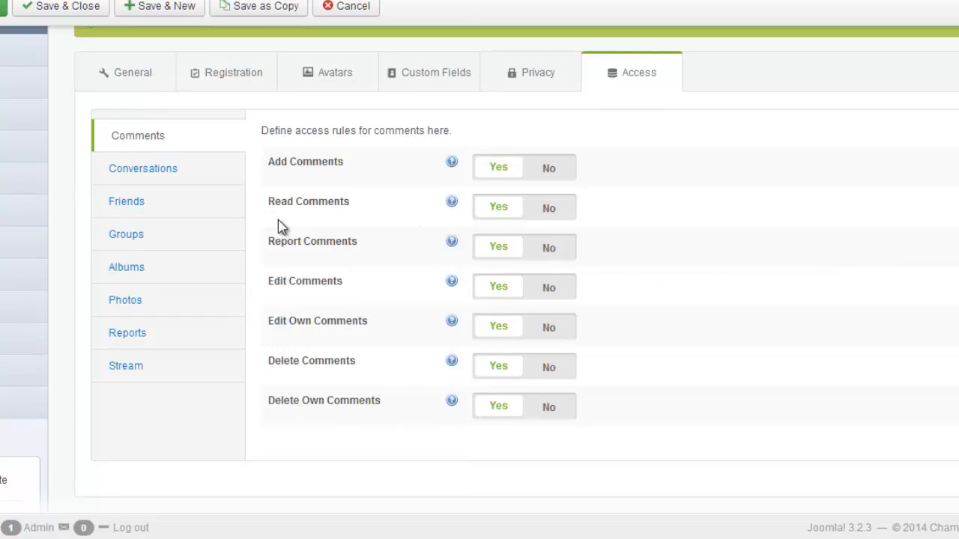
{"action": "left_click", "coordinate": [142, 214]}
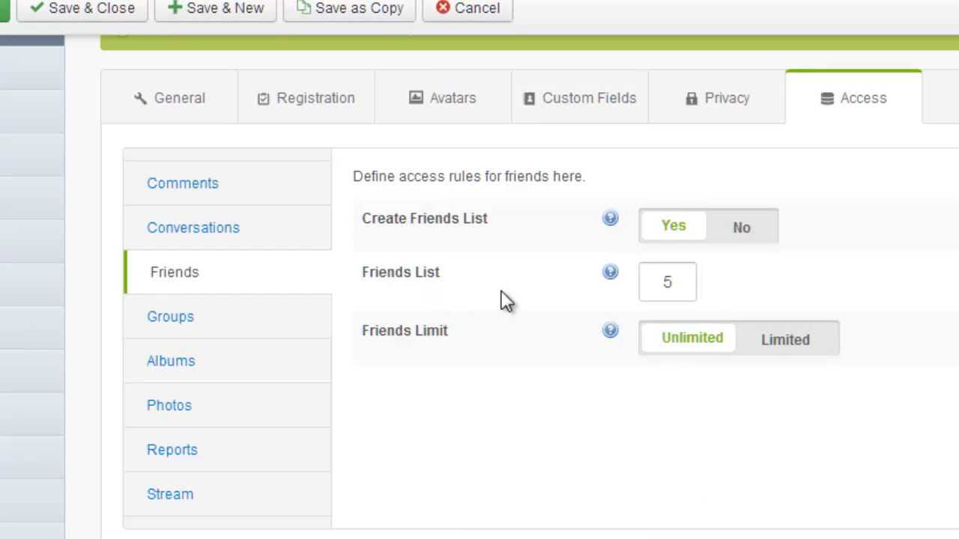
{"action": "left_click", "coordinate": [207, 320]}
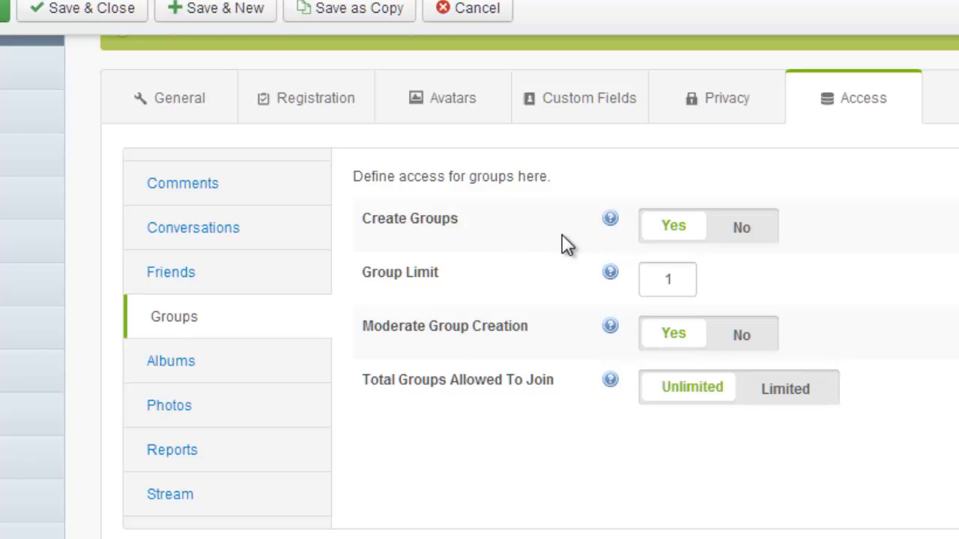
{"action": "double_click", "coordinate": [675, 279]}
{"action": "type", "text": "5"}
{"action": "left_click", "coordinate": [791, 398]}
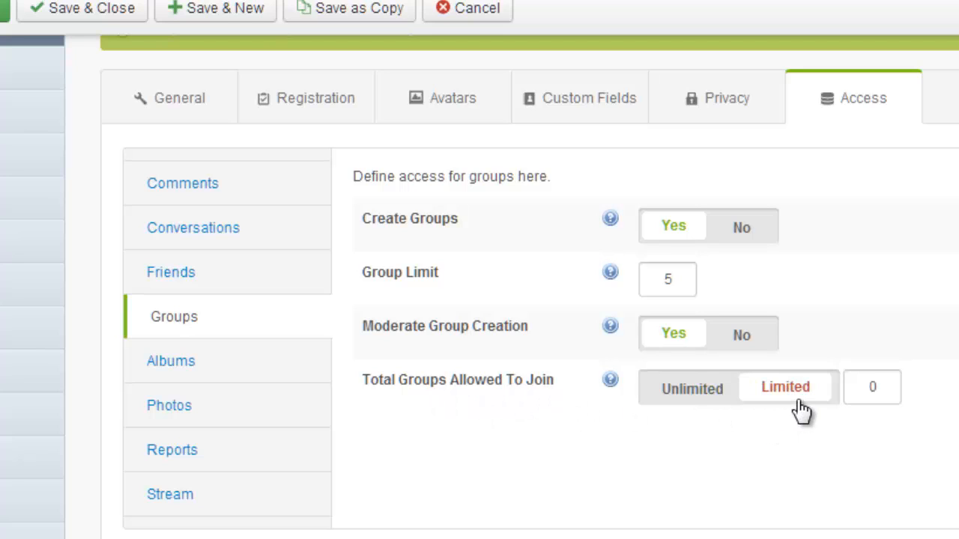
{"action": "left_click", "coordinate": [871, 387]}
{"action": "left_click", "coordinate": [702, 395]}
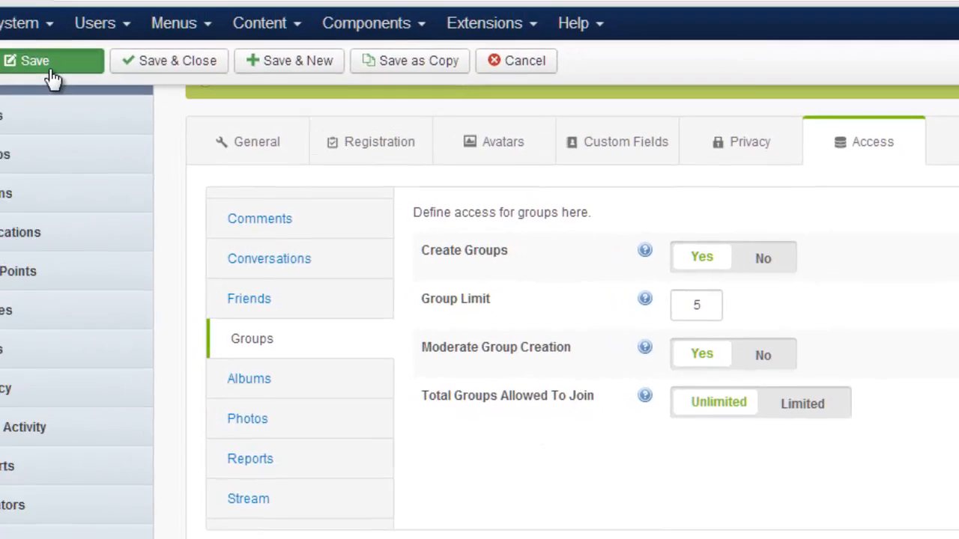
{"action": "left_click", "coordinate": [49, 72]}
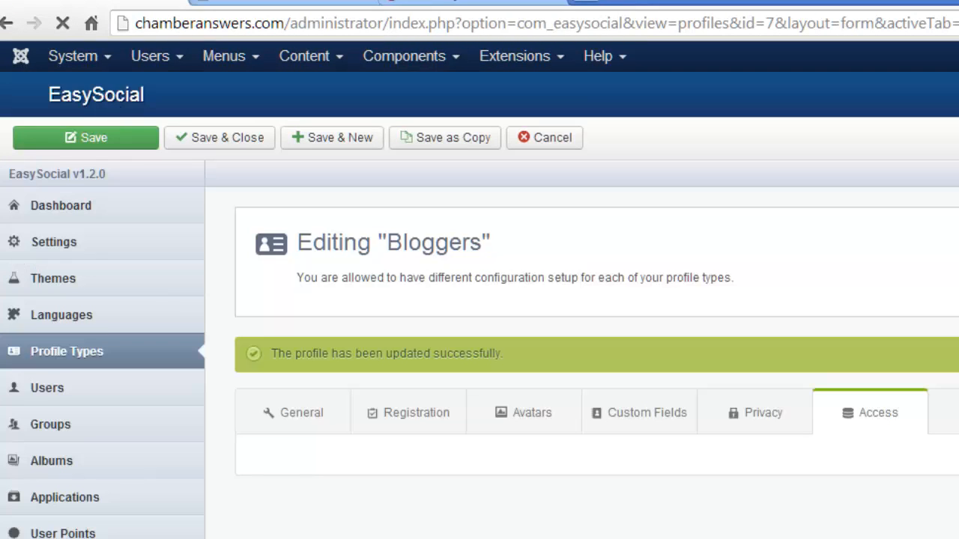
- In the access rules for albums, set Maximum albums to 30 and save the profile
{"action": "scroll", "coordinate": [846, 447], "scroll_direction": "down", "scroll_amount": 4}
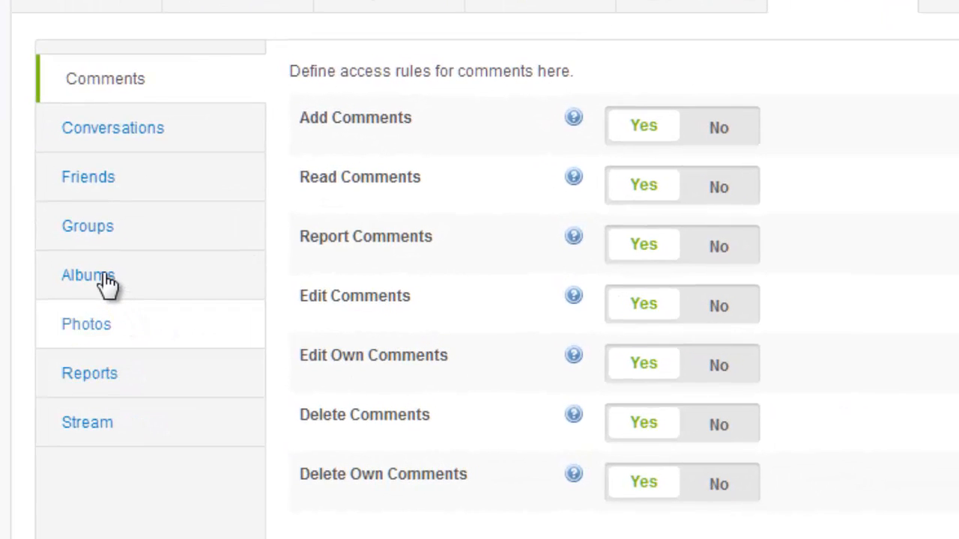
{"action": "scroll", "coordinate": [109, 286], "scroll_direction": "down", "scroll_amount": 1}
{"action": "left_click", "coordinate": [112, 289]}
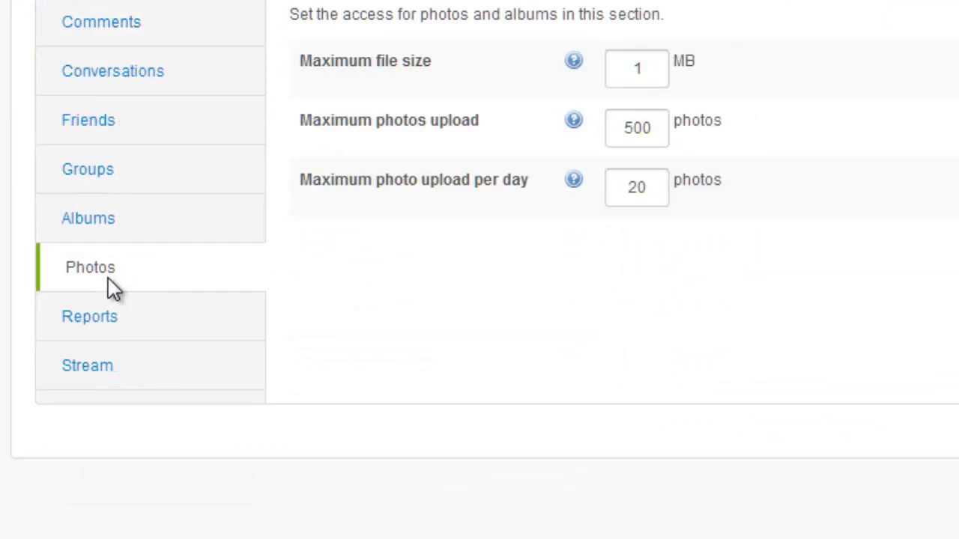
{"action": "left_click", "coordinate": [129, 229]}
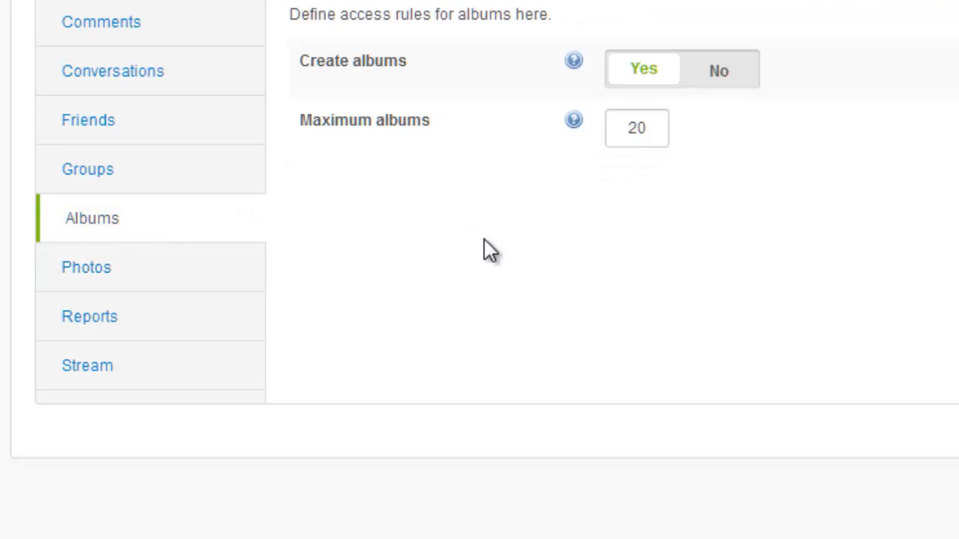
{"action": "mouse_move", "coordinate": [574, 62]}
{"action": "double_click", "coordinate": [636, 128]}
{"action": "type", "text": "30"}
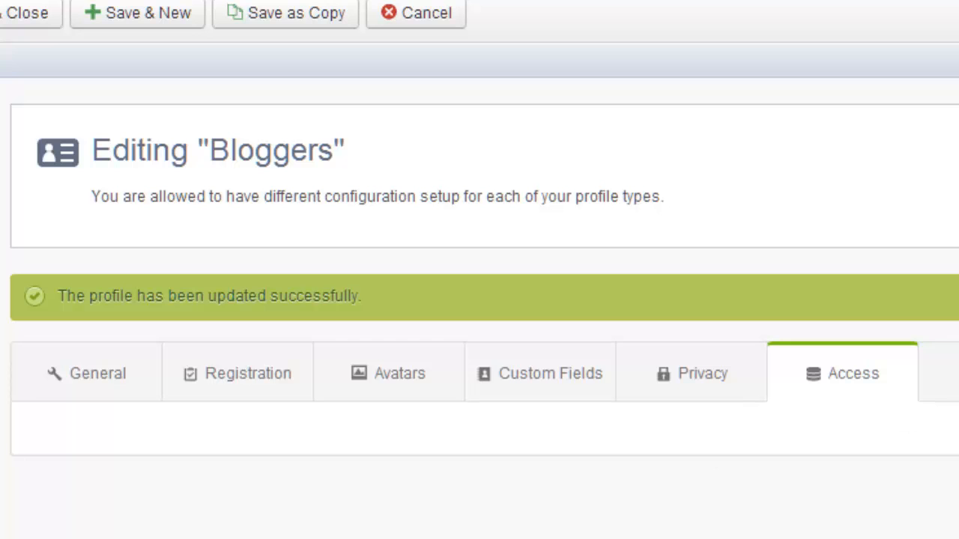
{"action": "scroll", "coordinate": [480, 300], "scroll_direction": "down", "scroll_amount": 4}
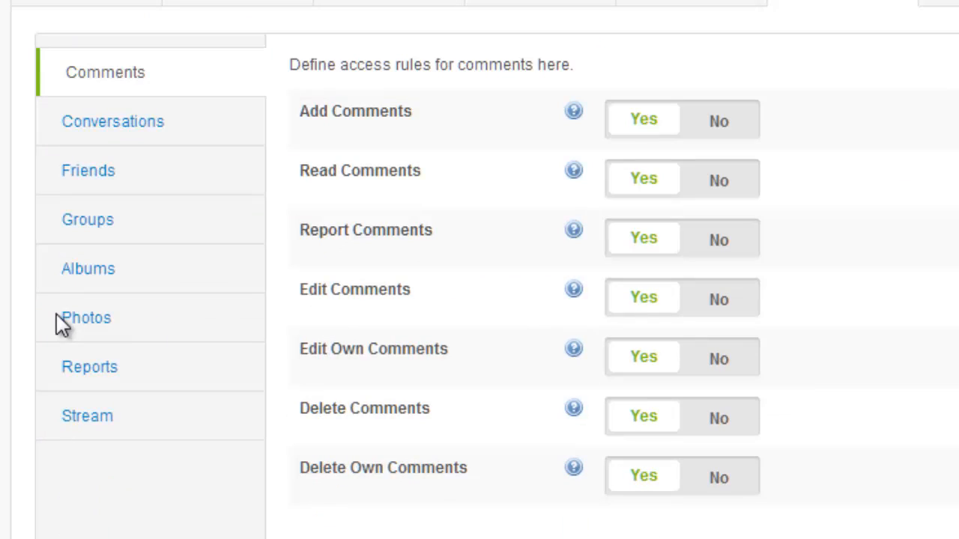
- In the access rules for photos, set Maximum file size to 8 MB, Maximum photos upload to 700, Maximum photo upload per day to 40, and save
{"action": "scroll", "coordinate": [124, 330], "scroll_direction": "down", "scroll_amount": 1}
{"action": "left_click", "coordinate": [122, 328]}
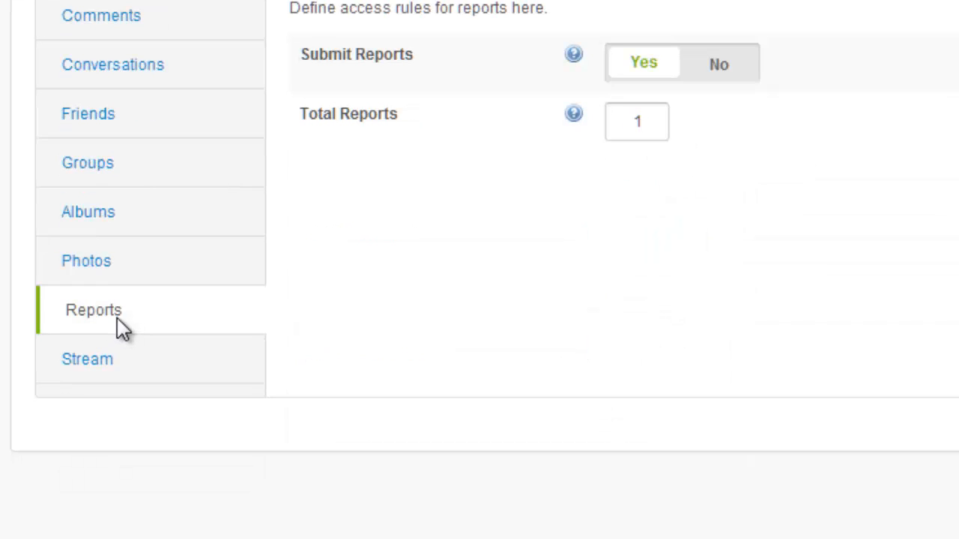
{"action": "left_click", "coordinate": [128, 269]}
{"action": "scroll", "coordinate": [775, 347], "scroll_direction": "up", "scroll_amount": 1}
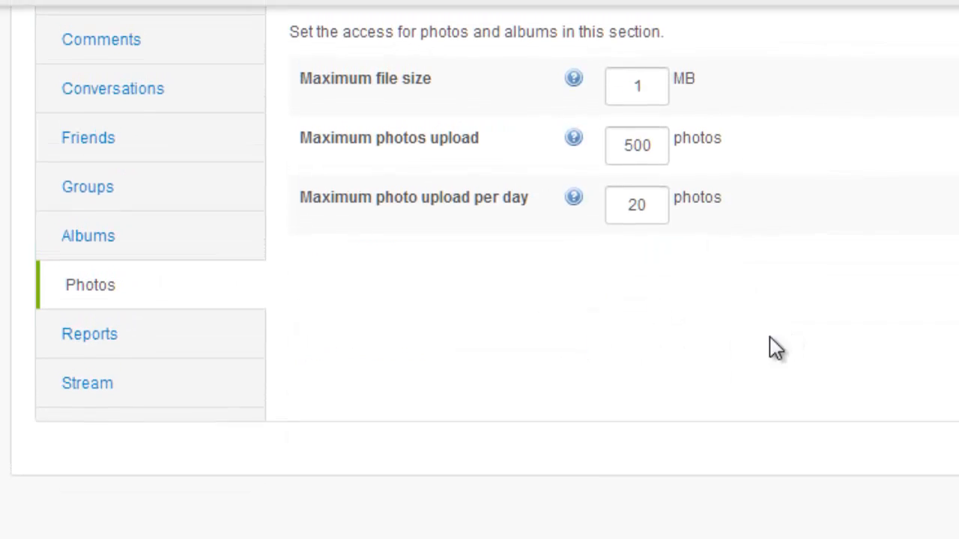
{"action": "scroll", "coordinate": [480, 270], "scroll_direction": "up", "scroll_amount": 2}
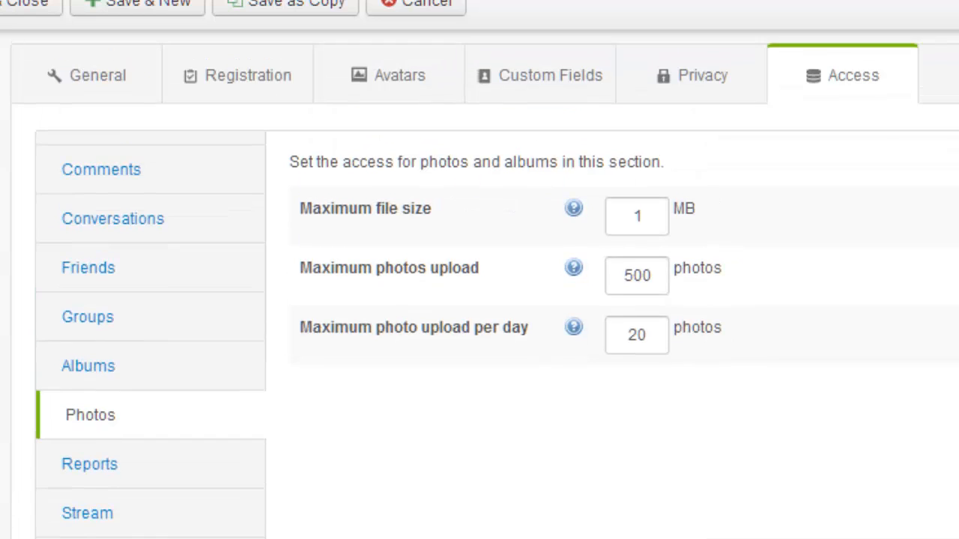
{"action": "double_click", "coordinate": [633, 230]}
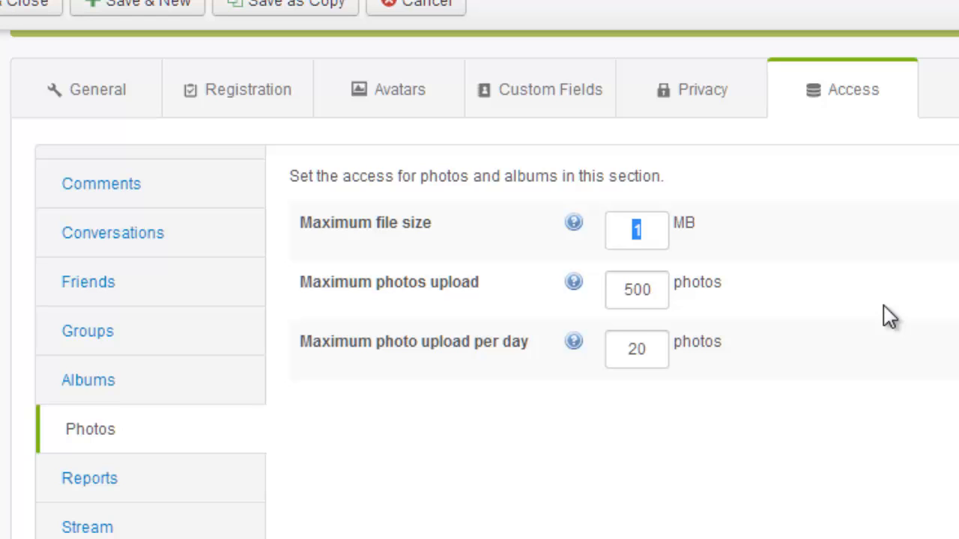
{"action": "type", "text": "8"}
{"action": "left_click_drag", "start_coordinate": [635, 289], "coordinate": [623, 289]}
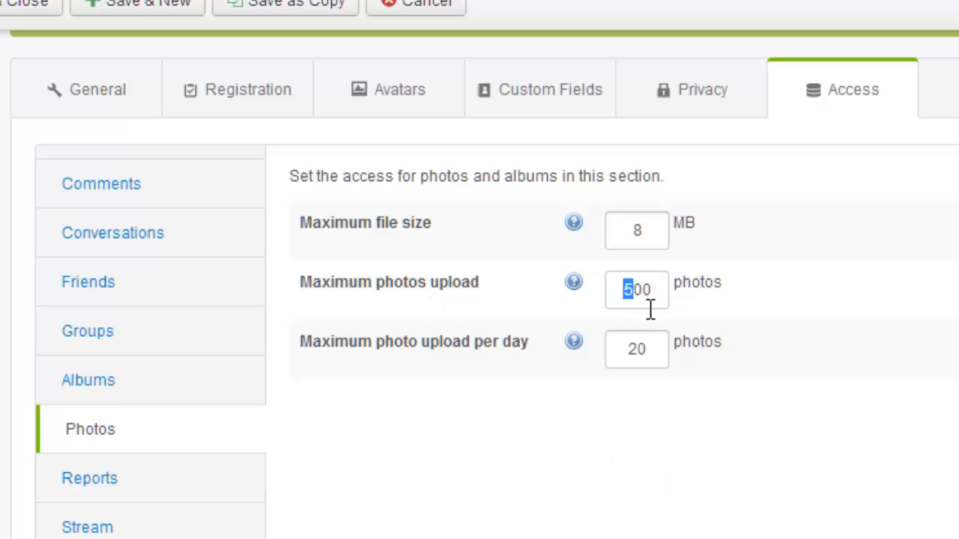
{"action": "type", "text": "7"}
{"action": "left_click_drag", "start_coordinate": [631, 348], "coordinate": [635, 358]}
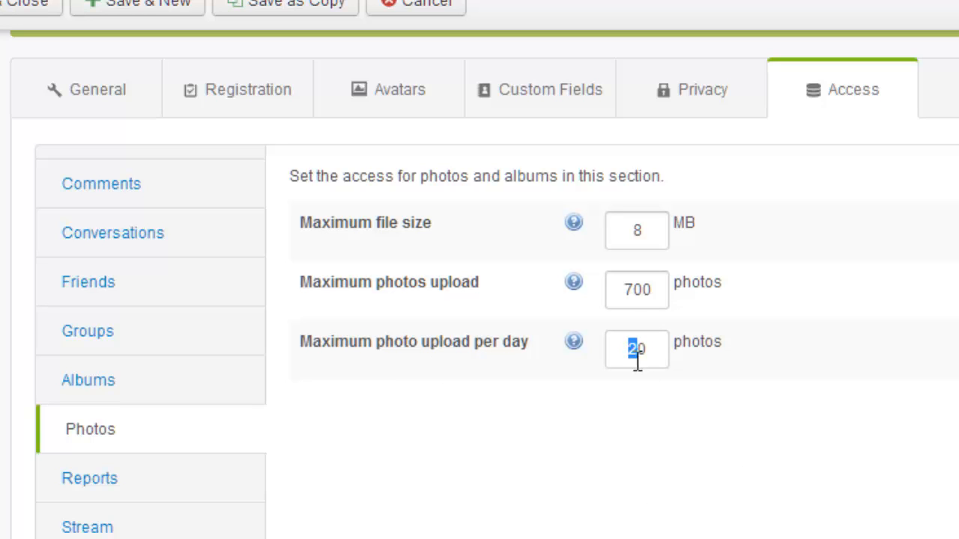
{"action": "type", "text": "4"}
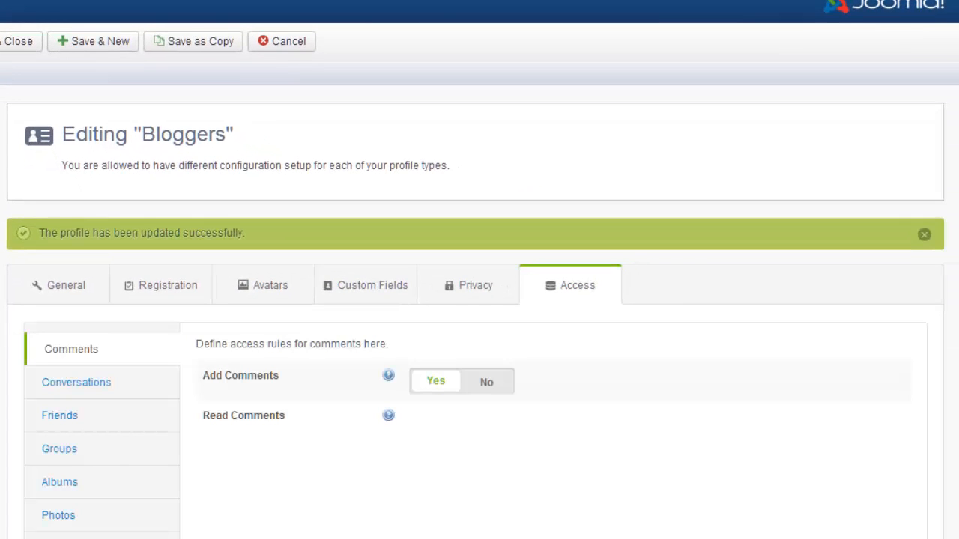
- In the access rules for reports, leave Submit Reports at Yes and set Total Reports to 0
{"action": "scroll", "coordinate": [479, 299], "scroll_direction": "down", "scroll_amount": 5}
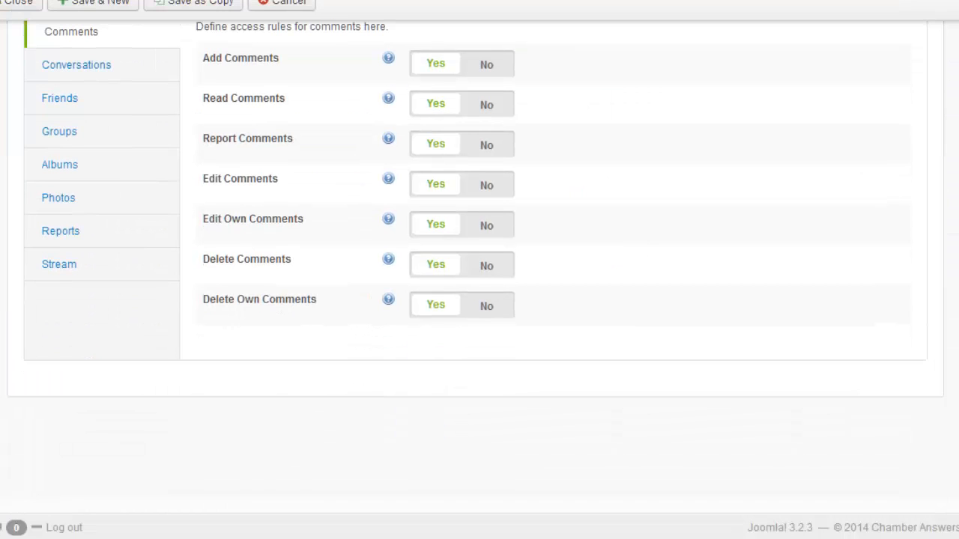
{"action": "left_click", "coordinate": [77, 238]}
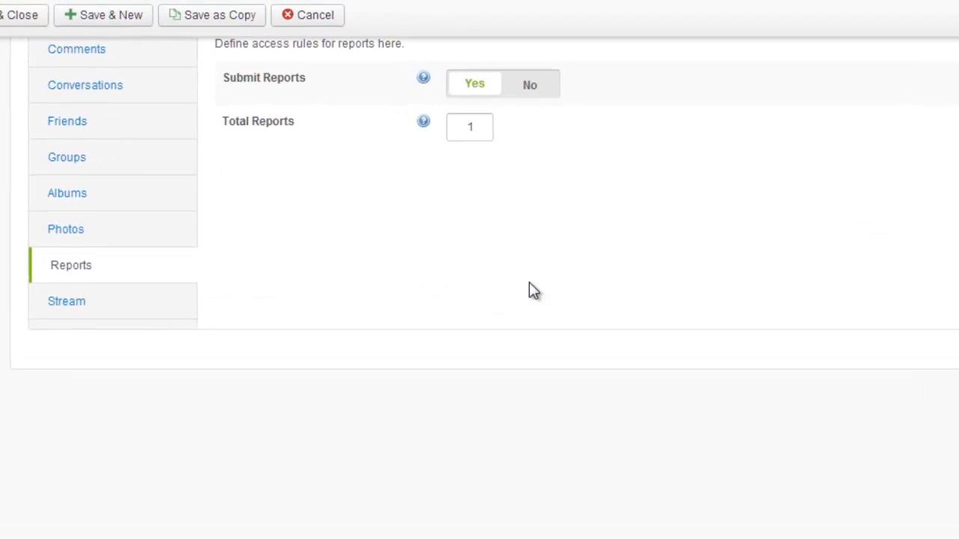
{"action": "scroll", "coordinate": [529, 282], "scroll_direction": "up", "scroll_amount": 2}
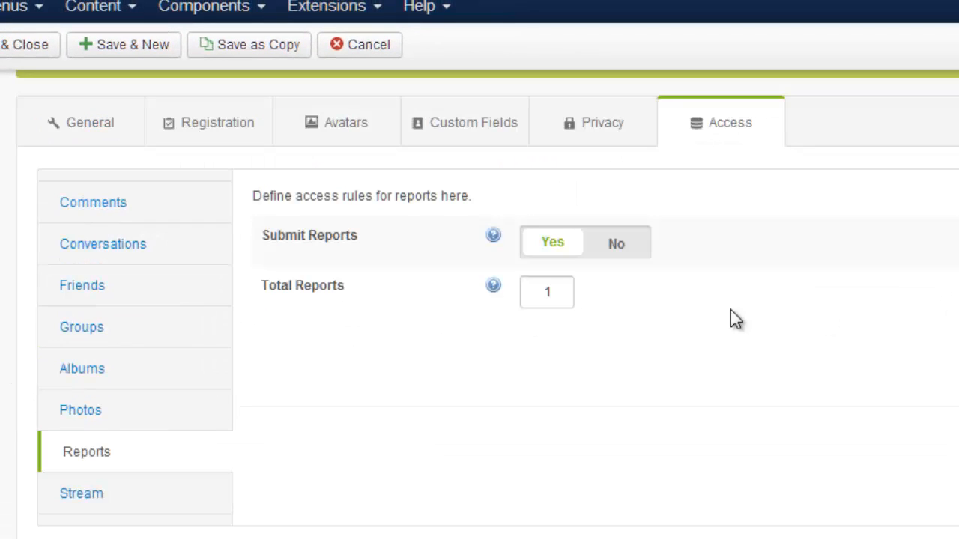
{"action": "mouse_move", "coordinate": [493, 235]}
{"action": "mouse_move", "coordinate": [494, 286]}
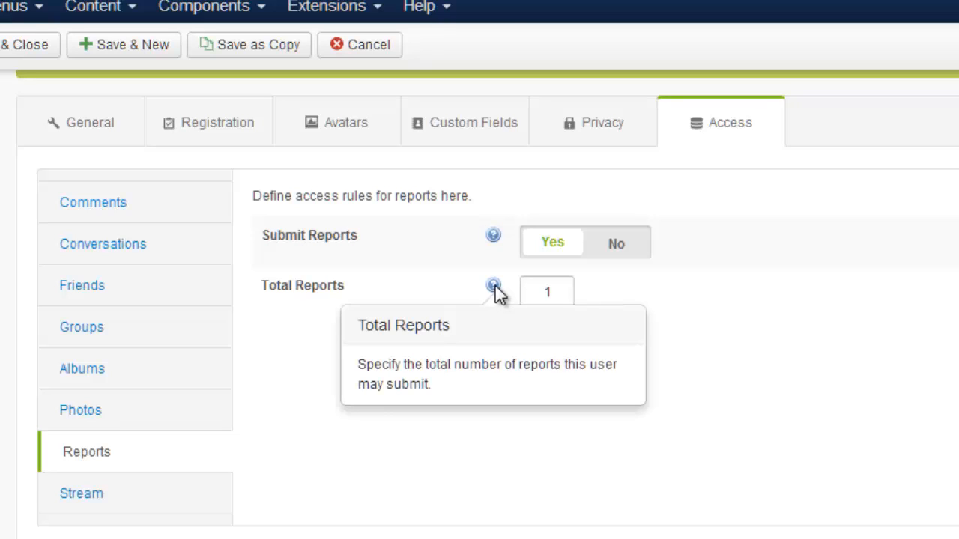
{"action": "double_click", "coordinate": [547, 292]}
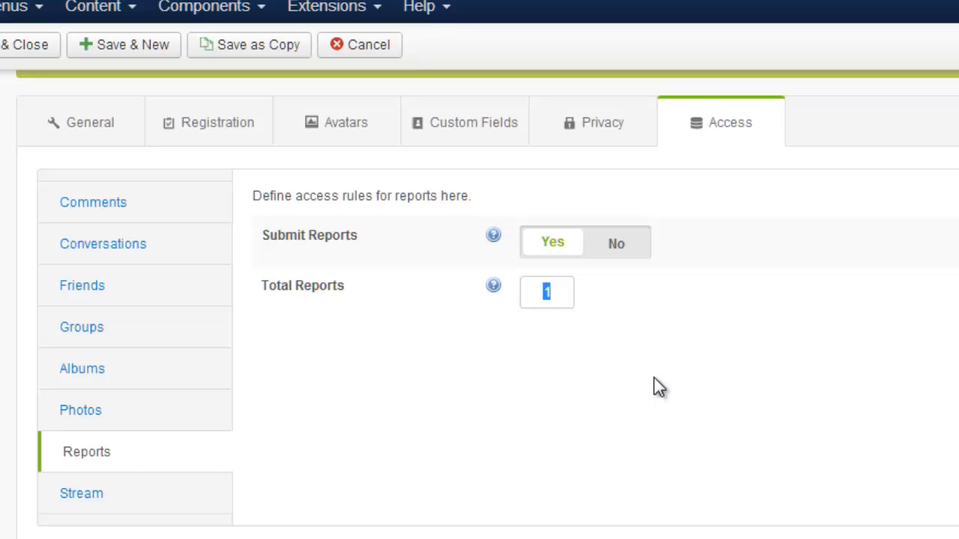
{"action": "type", "text": "0"}
{"action": "mouse_move", "coordinate": [492, 285]}
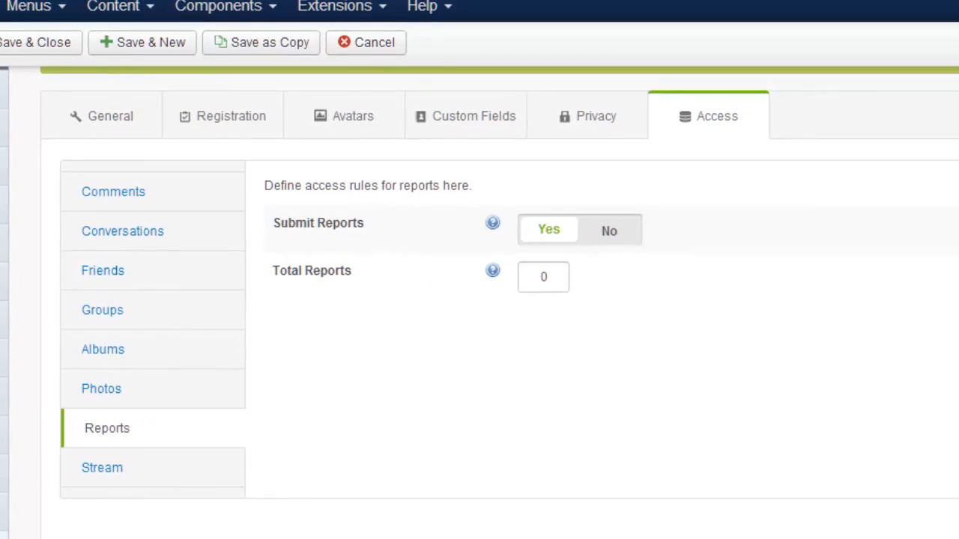
- In the access rules for the stream, set Allow delete single stream item to No and save the profile
{"action": "left_click", "coordinate": [102, 468]}
{"action": "scroll", "coordinate": [102, 468], "scroll_direction": "up", "scroll_amount": 1}
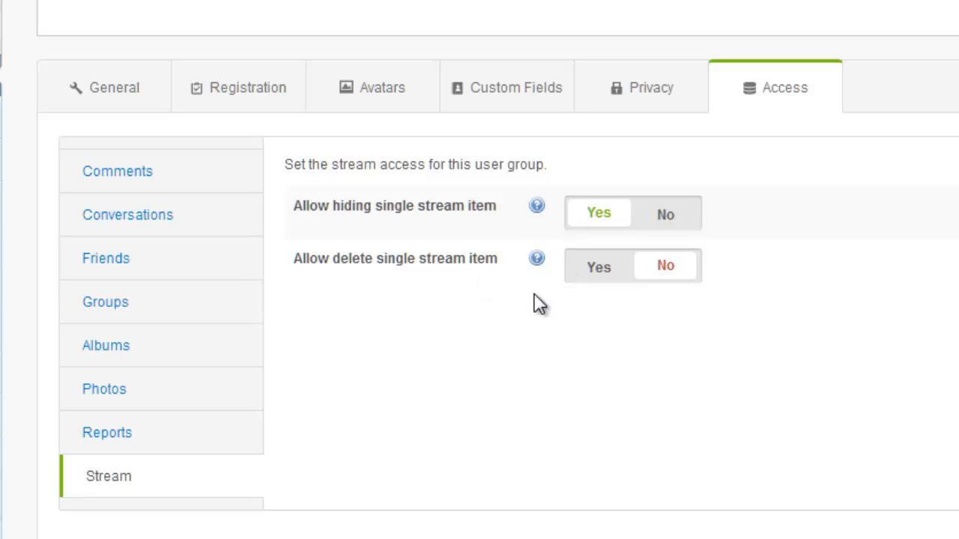
{"action": "left_click", "coordinate": [609, 272]}
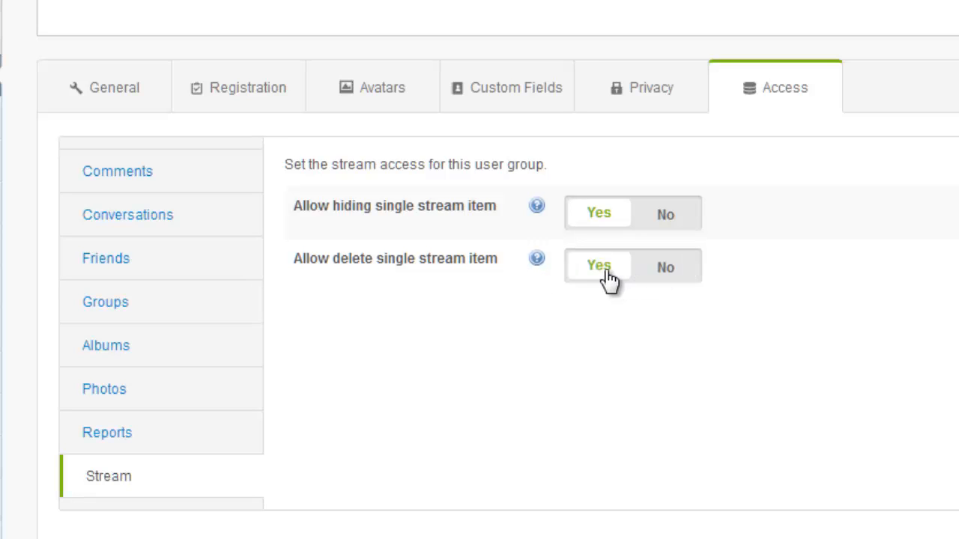
{"action": "mouse_move", "coordinate": [537, 261]}
{"action": "left_click", "coordinate": [665, 270]}
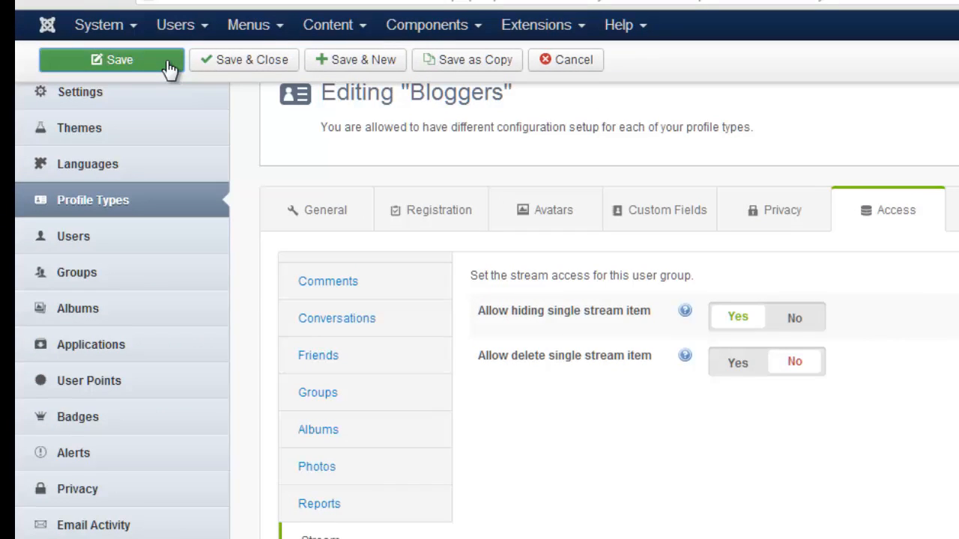
{"action": "left_click", "coordinate": [168, 63]}
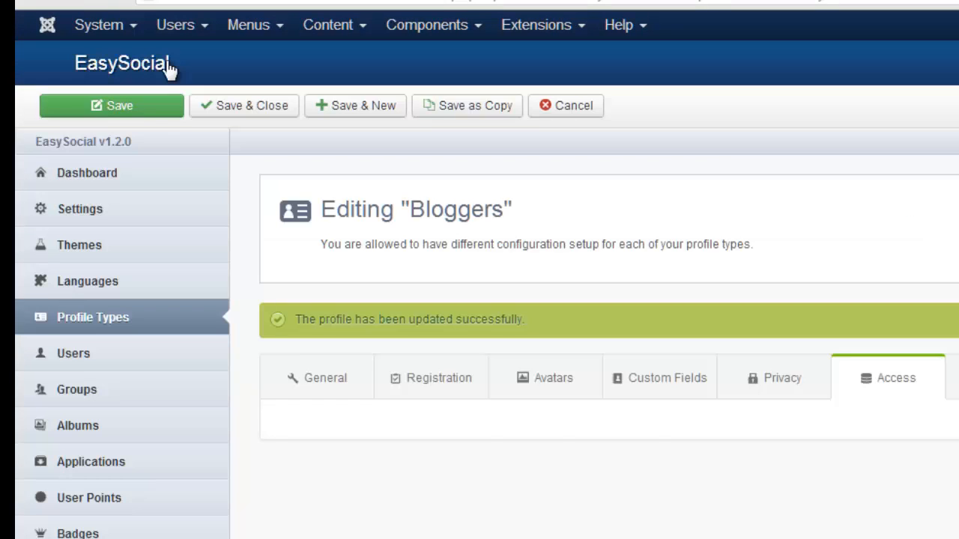